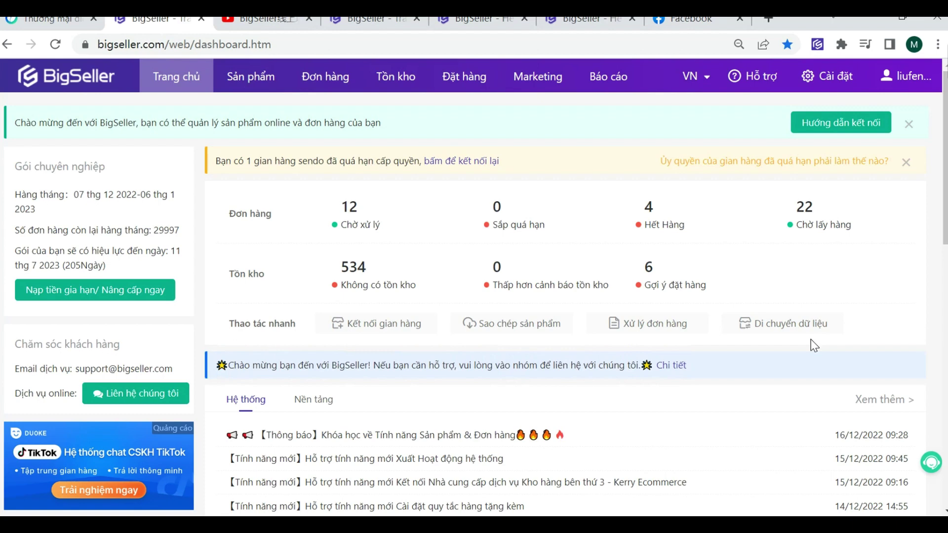
Step: Check the shipping settings, then go to order processing to list the 12 pending orders
left_click(823, 81)
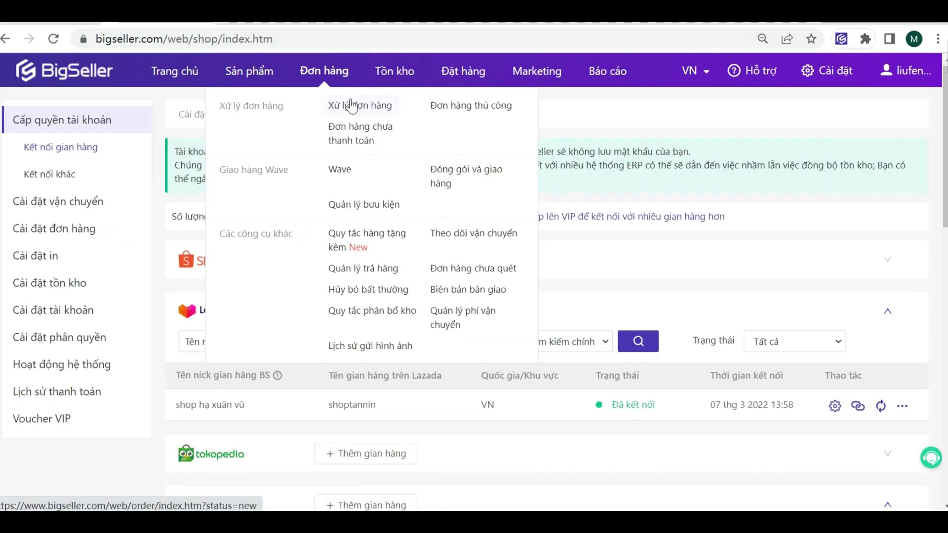
left_click(349, 101)
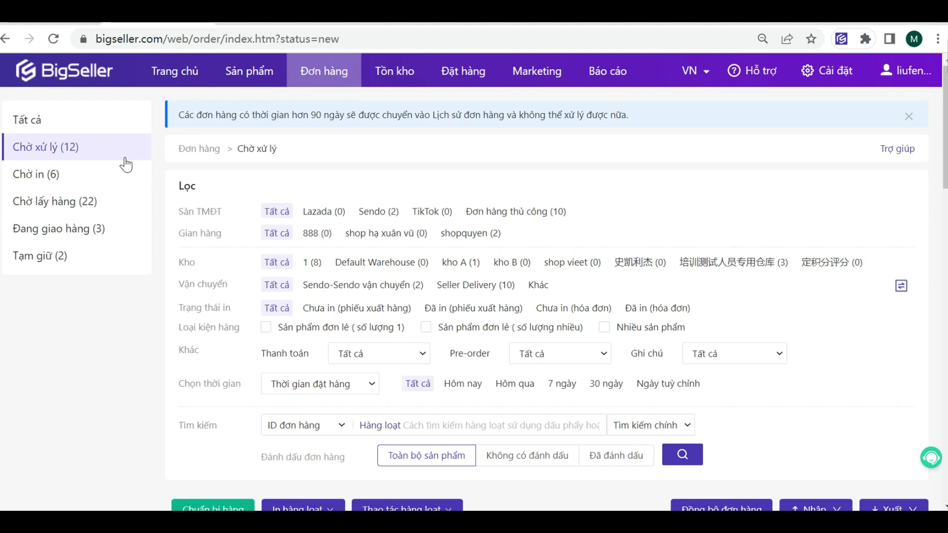
Step: Show Chờ xử lý (12) under Tất cả and tick the first two pending orders
left_click(94, 120)
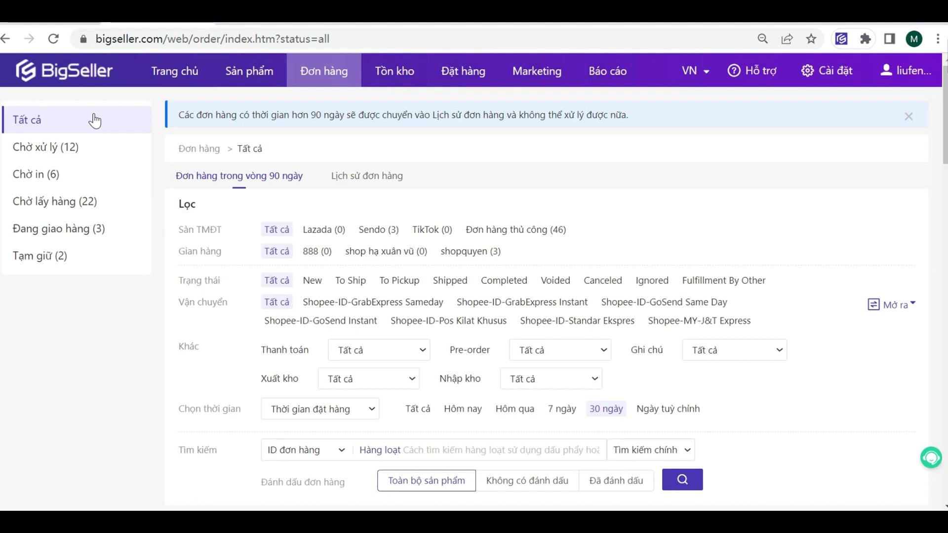
left_click(45, 147)
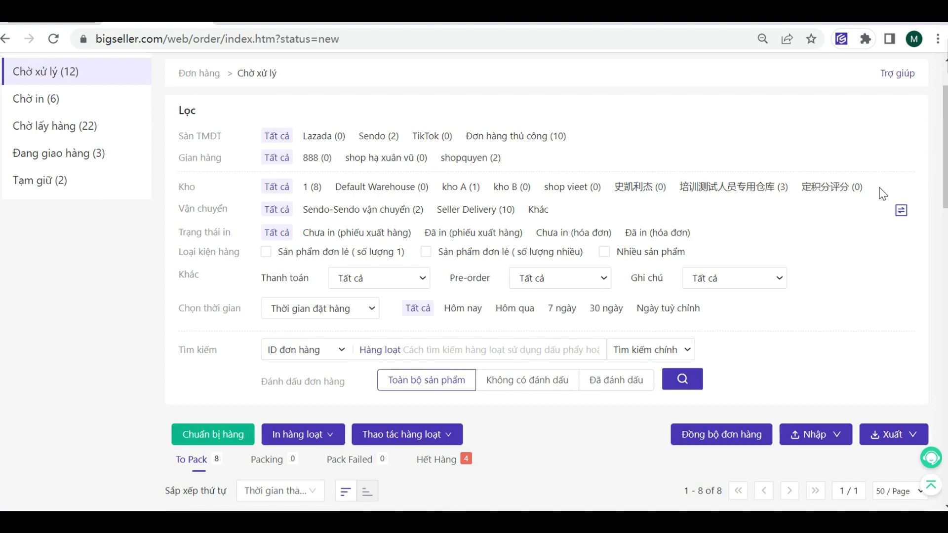
scroll(629, 236, "down", 5)
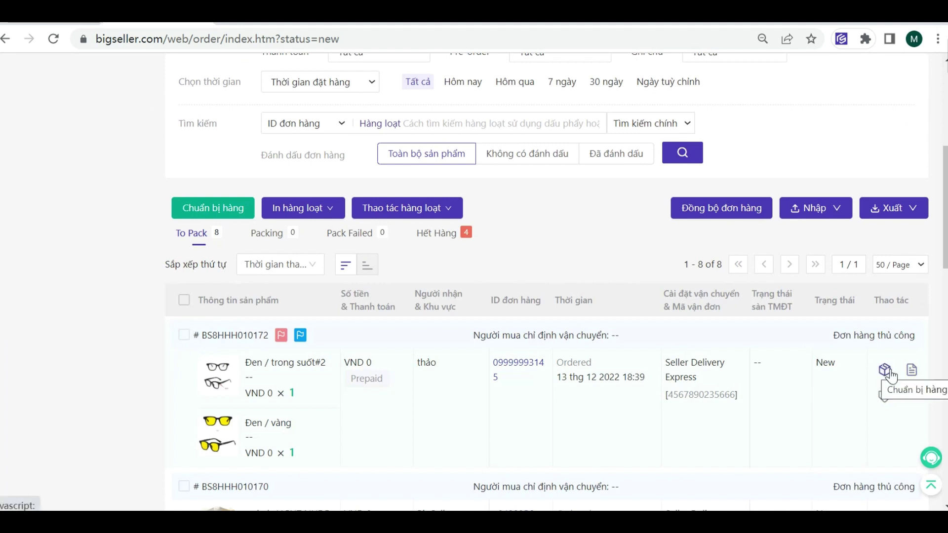
left_click(184, 336)
scroll(203, 447, "down", 3)
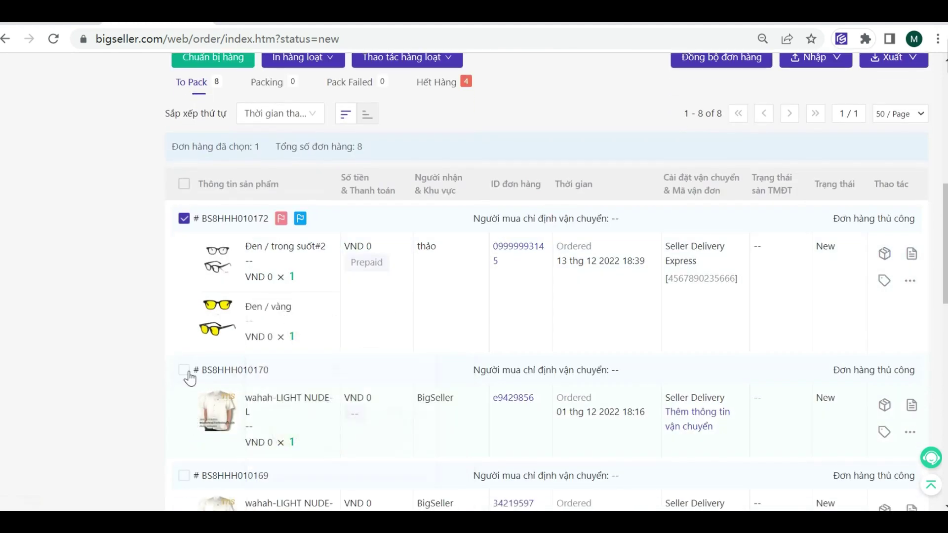
left_click(184, 370)
scroll(220, 216, "up", 3)
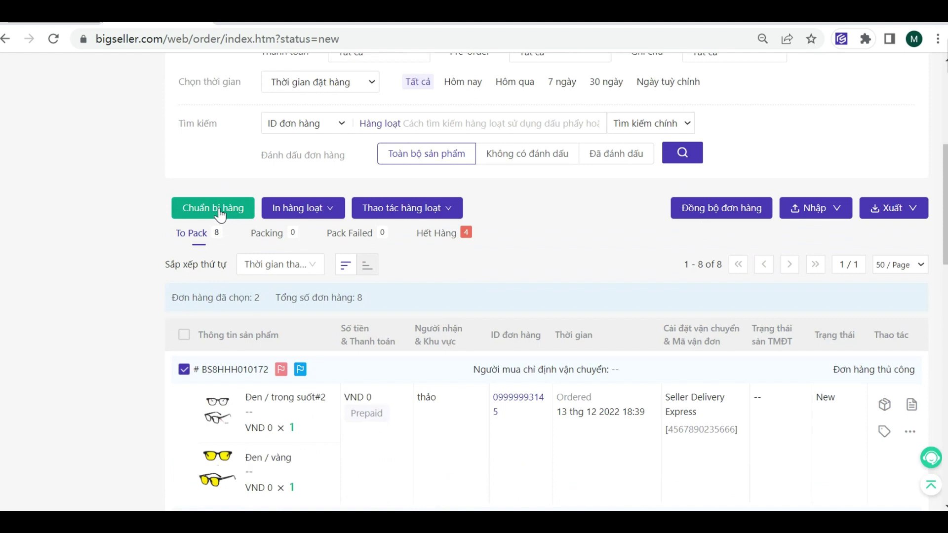
Step: Untick the second order so only the first stays selected, and open the In hàng loạt menu
scroll(220, 216, "up", 5)
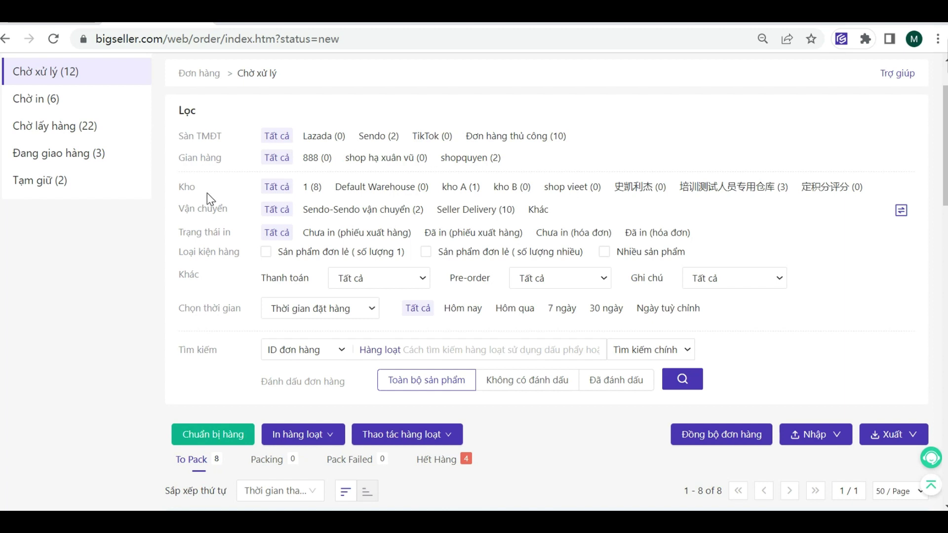
scroll(276, 222, "down", 5)
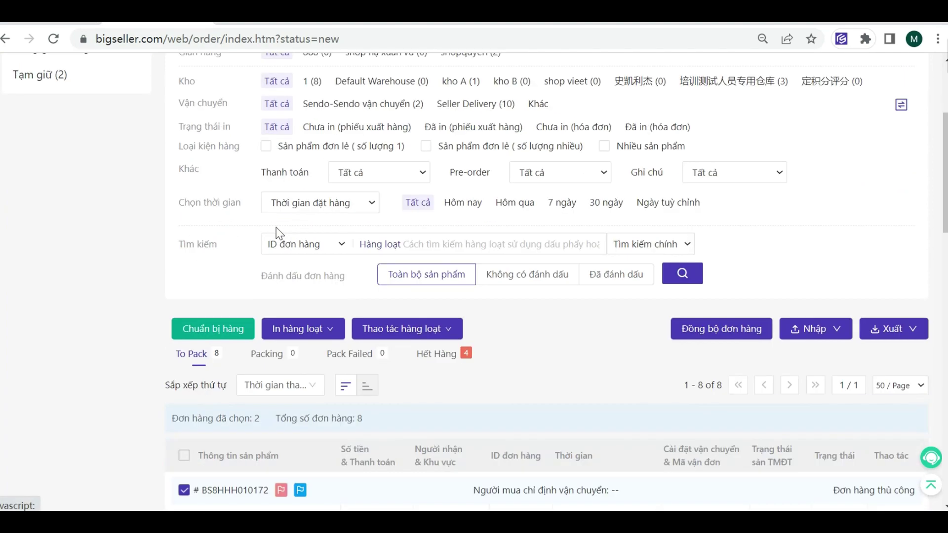
scroll(277, 226, "up", 5)
scroll(222, 346, "down", 4)
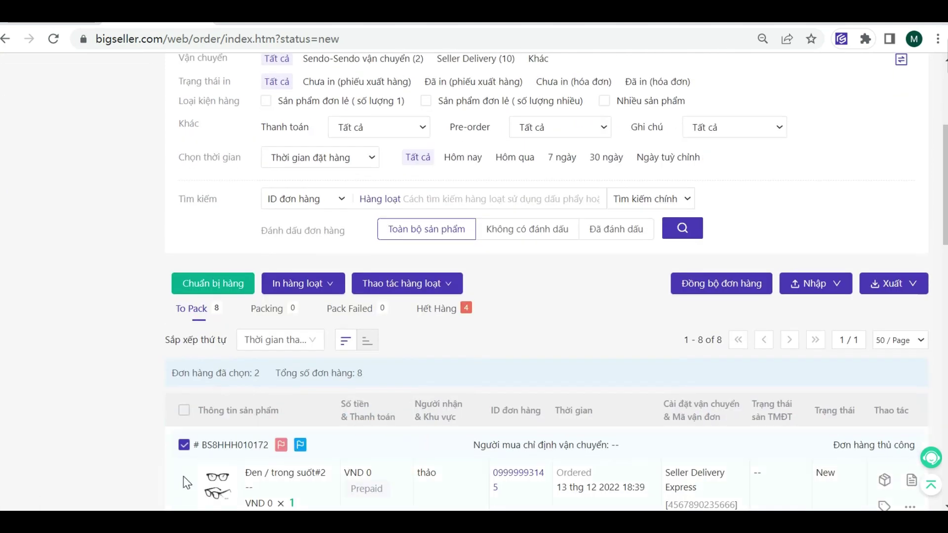
scroll(188, 461, "down", 3)
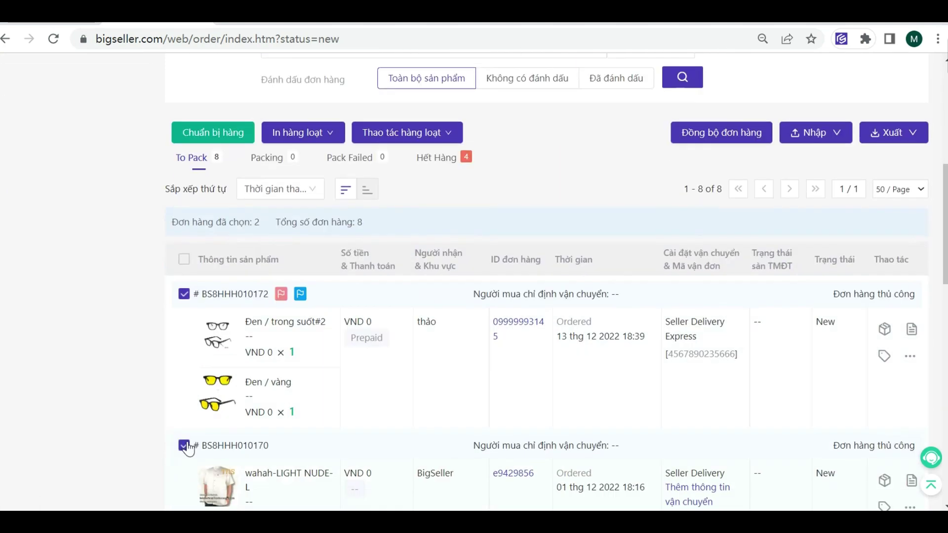
left_click(184, 445)
scroll(256, 277, "up", 5)
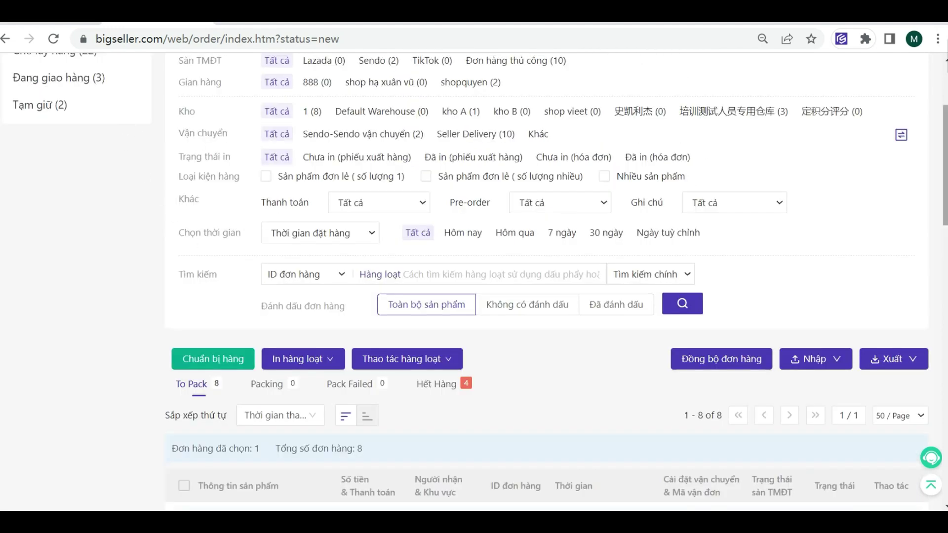
scroll(242, 138, "up", 2)
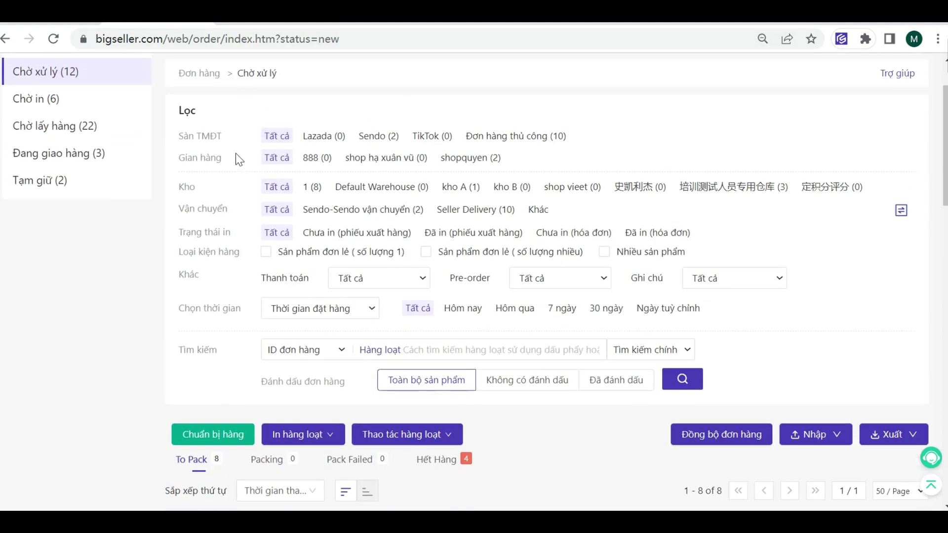
left_click(299, 442)
scroll(297, 441, "down", 3)
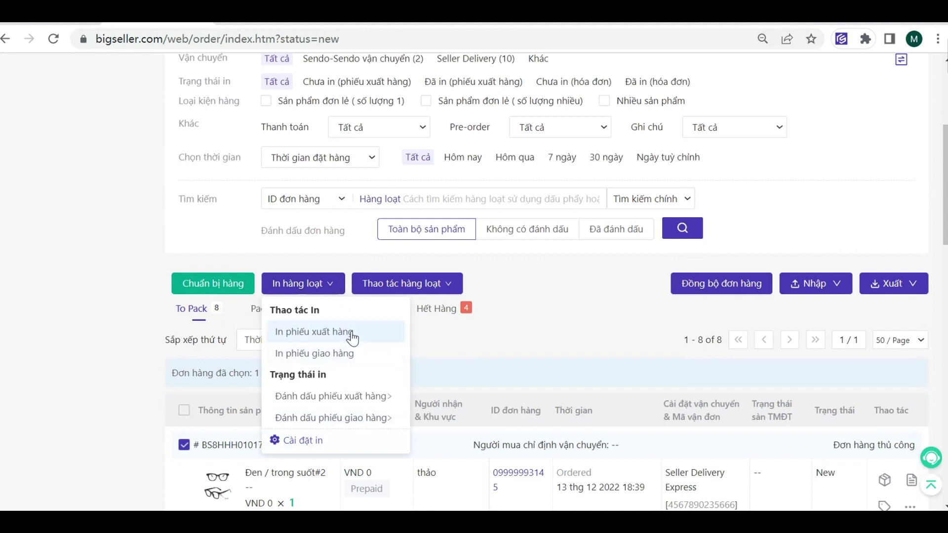
Step: Print the picking slip (In phiếu xuất hàng) for the selected order
left_click(353, 338)
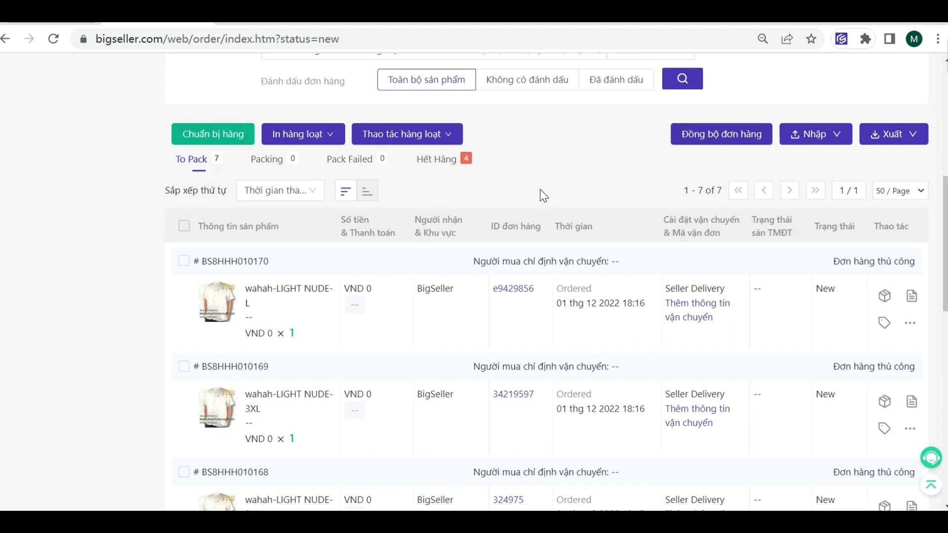
Step: Look over the Hết Hàng out-of-stock orders, then return to the To Pack list
left_click(437, 161)
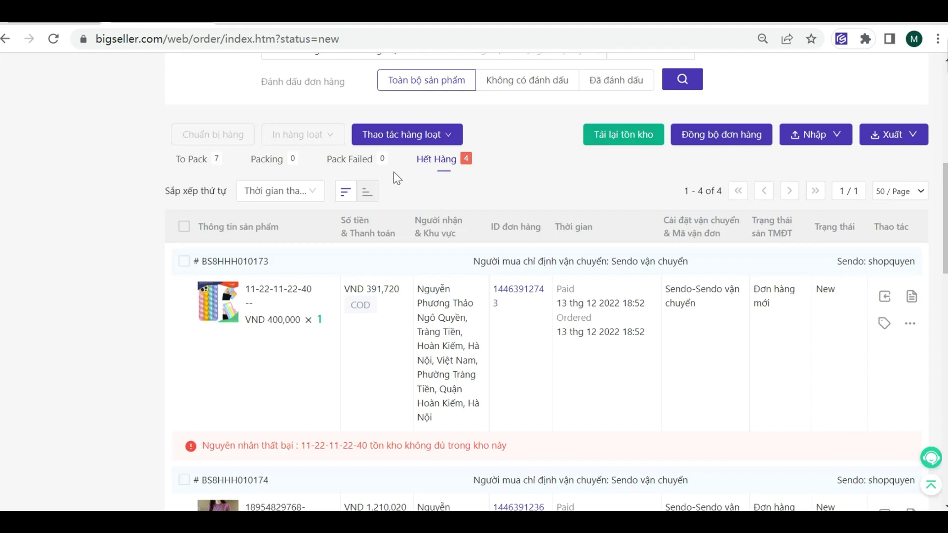
left_click(200, 159)
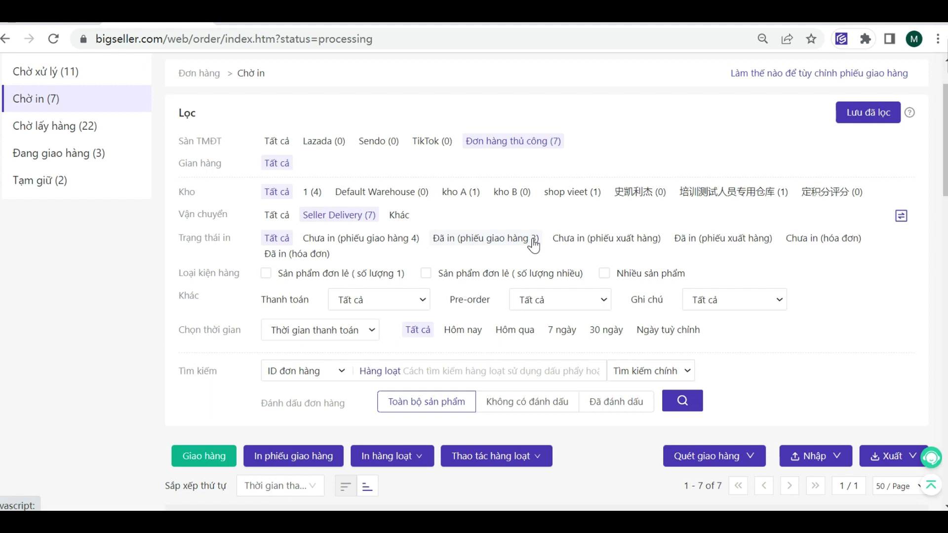
Step: Set the Vận chuyển carrier filter to Tất cả so all waiting-to-print orders show
scroll(408, 395, "down", 5)
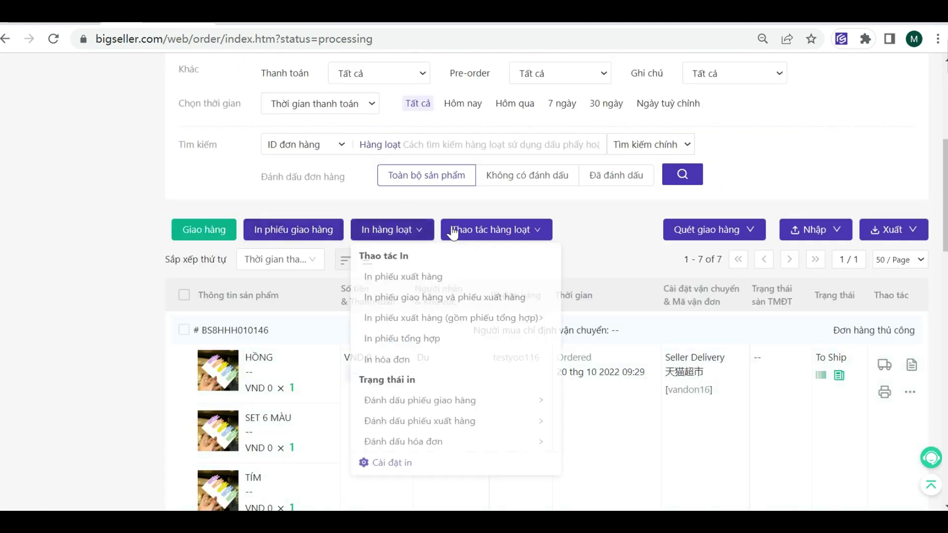
mouse_move(418, 235)
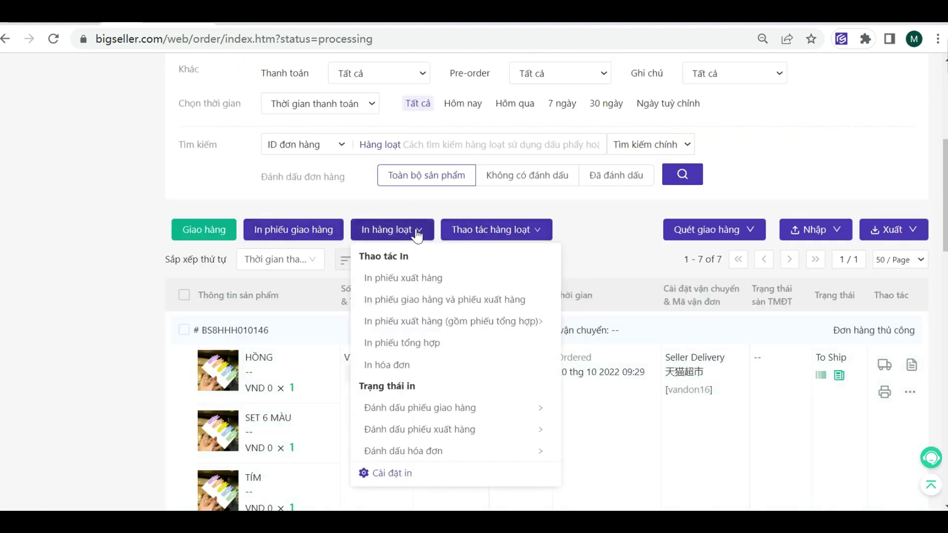
scroll(514, 260, "up", 6)
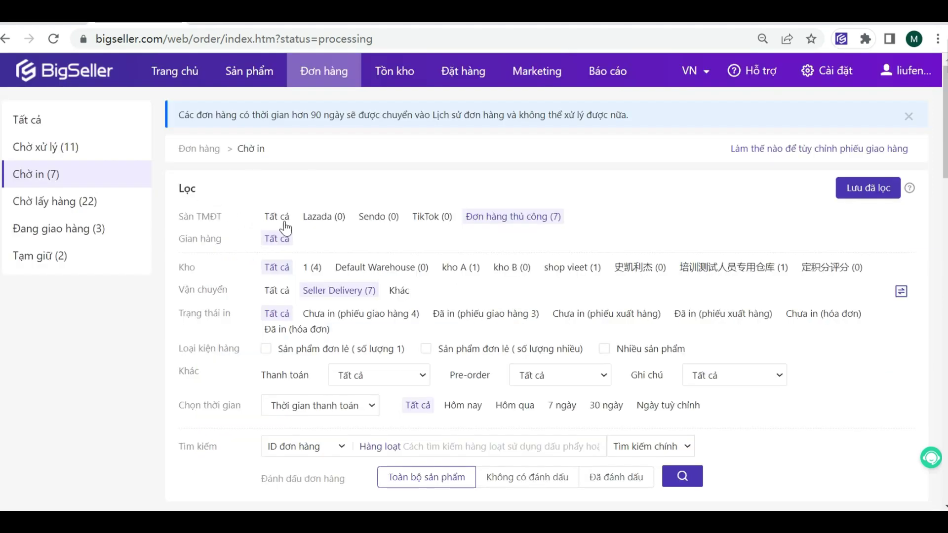
left_click(524, 228)
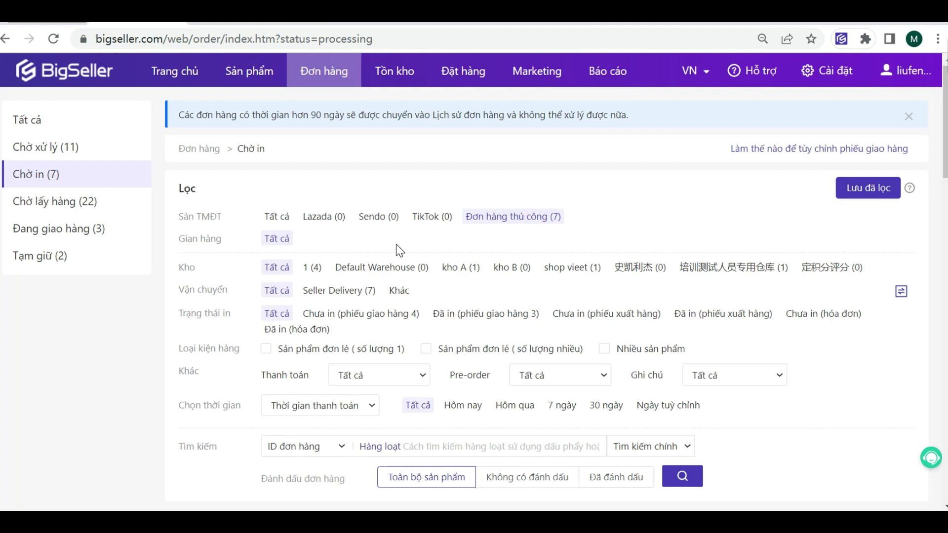
scroll(400, 250, "down", 8)
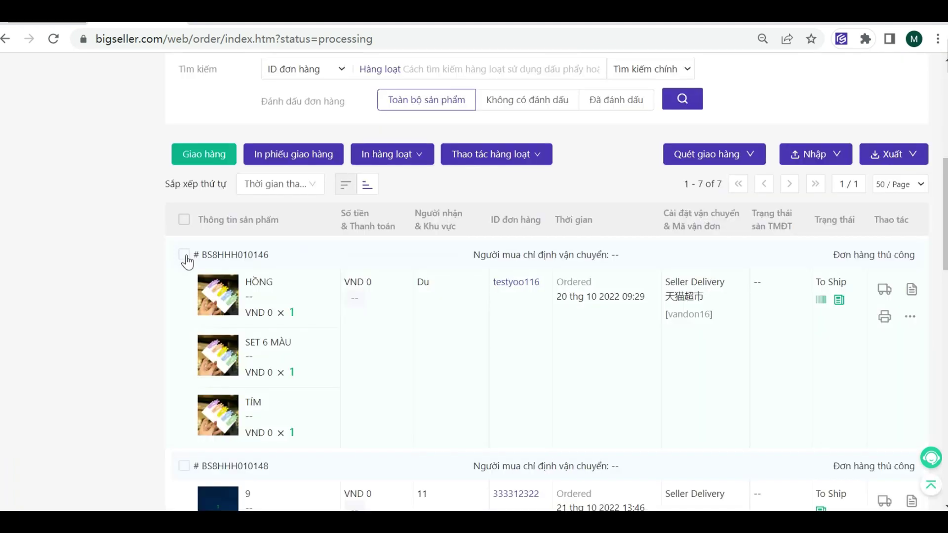
Step: Tick the first waiting order and choose In Tốc Độ Cao Tự Động for its shipping label
left_click(184, 255)
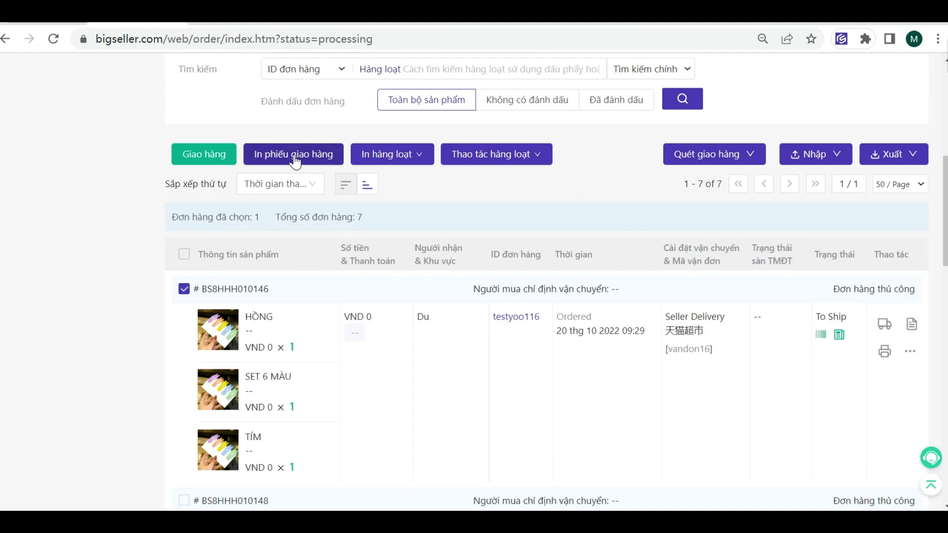
left_click(291, 156)
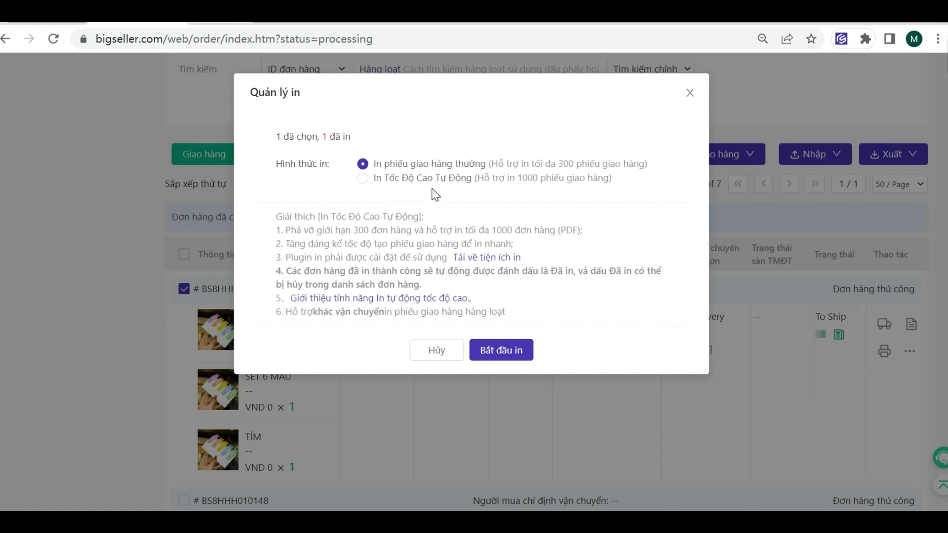
left_click(362, 178)
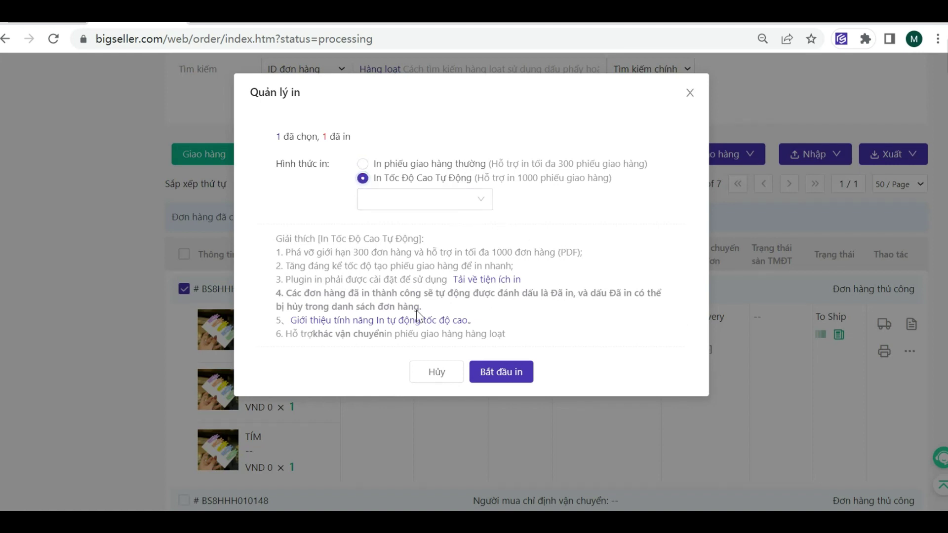
Step: Download the print plugin and review the shipping label print settings before returning to the orders
left_click(495, 284)
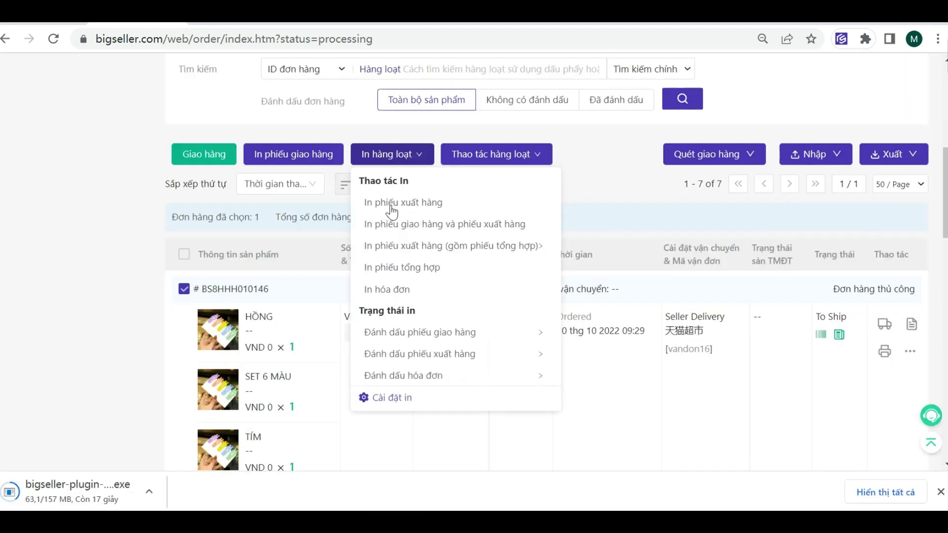
left_click(412, 401)
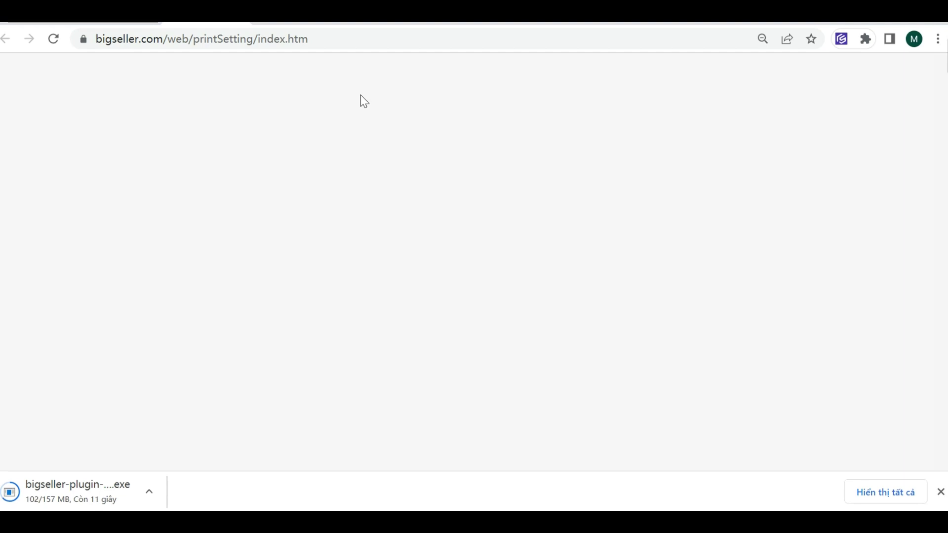
left_click(290, 152)
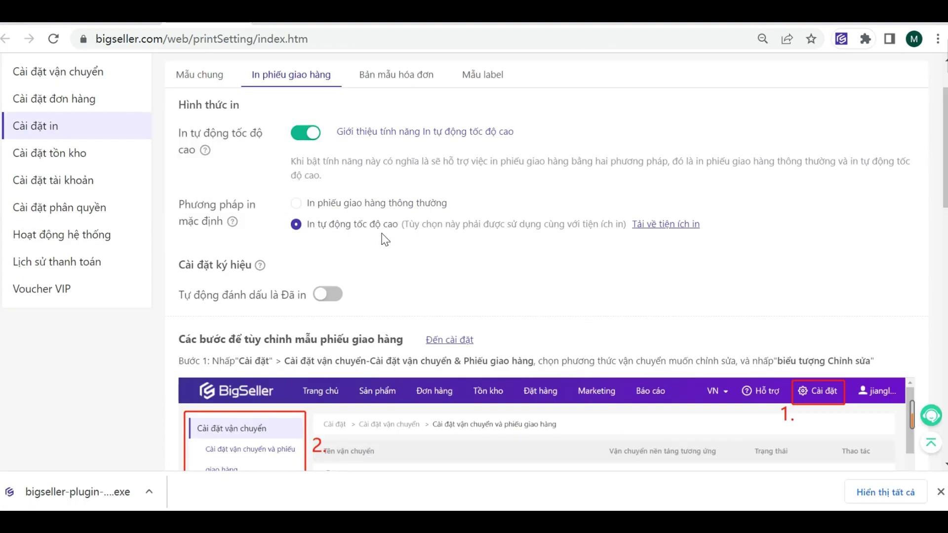
scroll(385, 240, "down", 2)
scroll(389, 252, "down", 2)
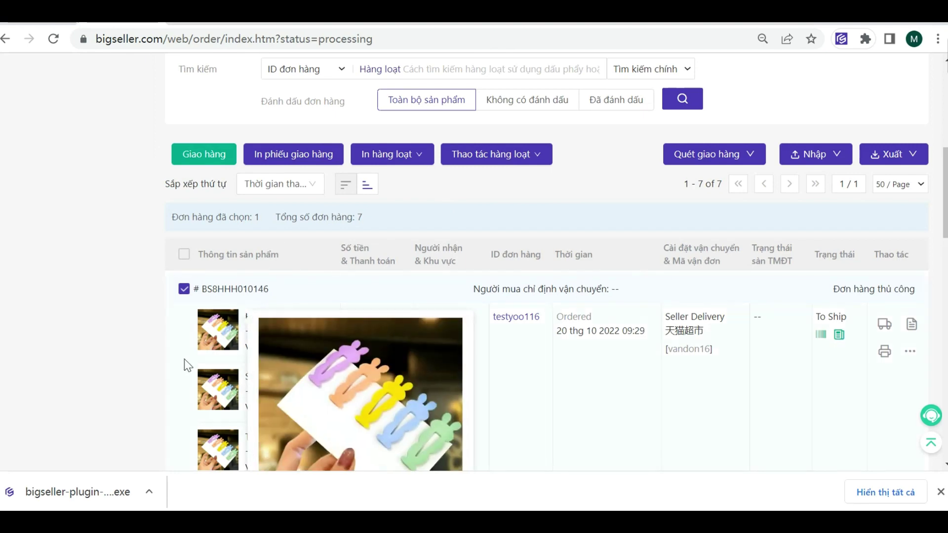
Step: Print the order's regular delivery slip (In phiếu giao hàng thường) and mark it as printed
left_click(286, 154)
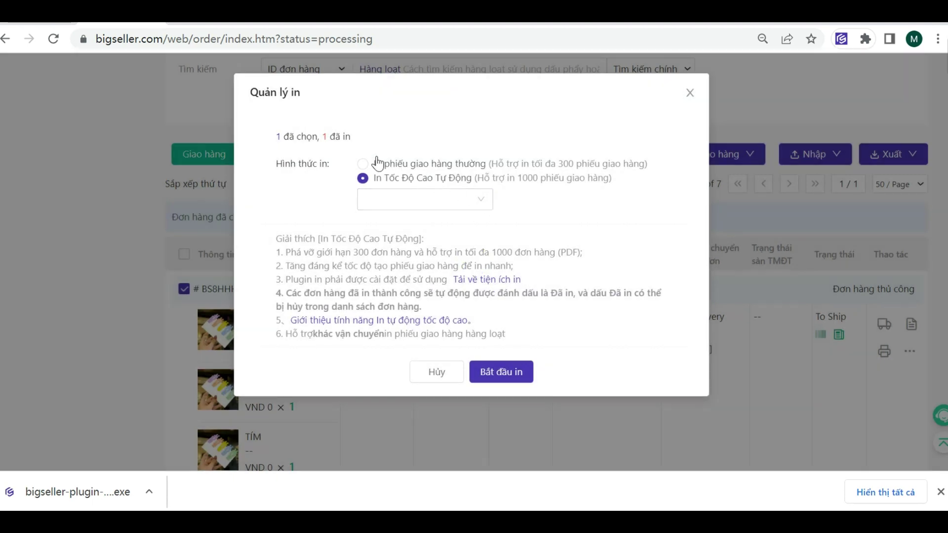
left_click(368, 164)
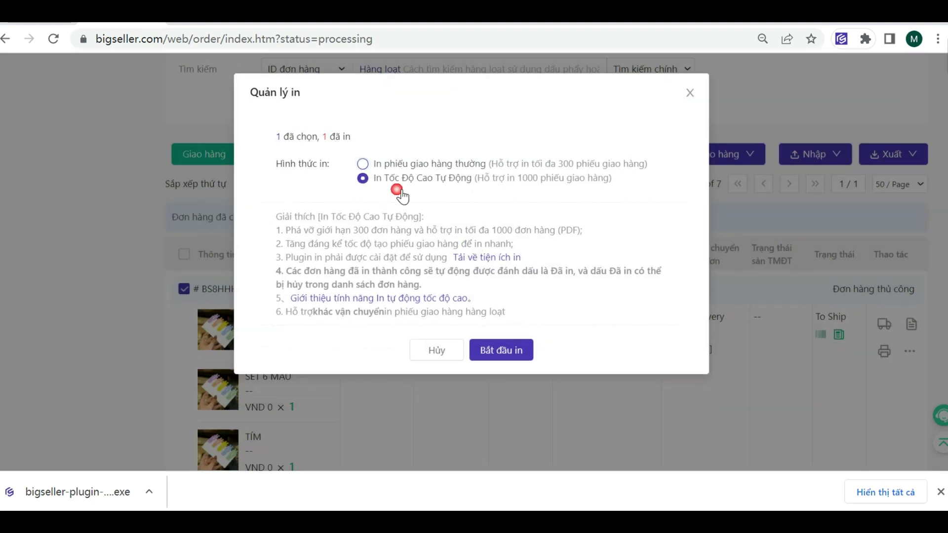
left_click(501, 352)
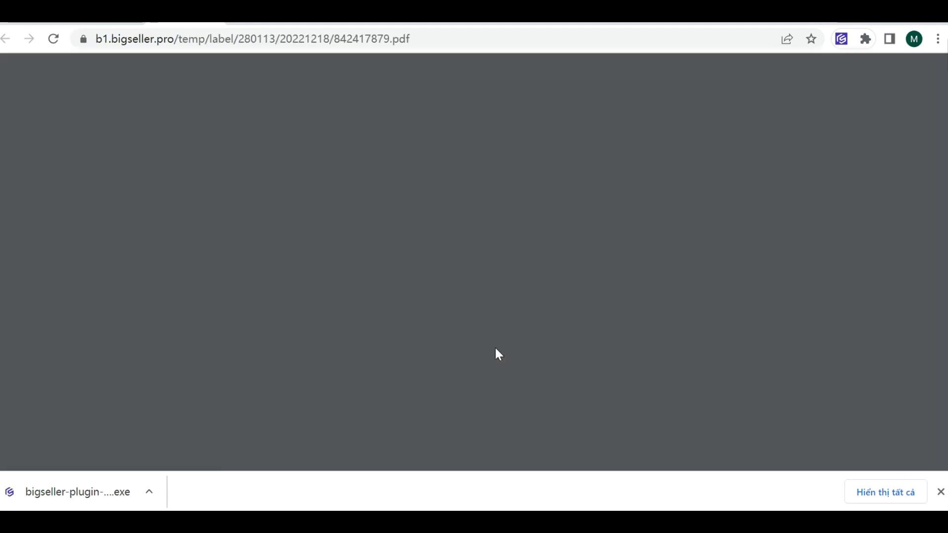
key("ctrl+w")
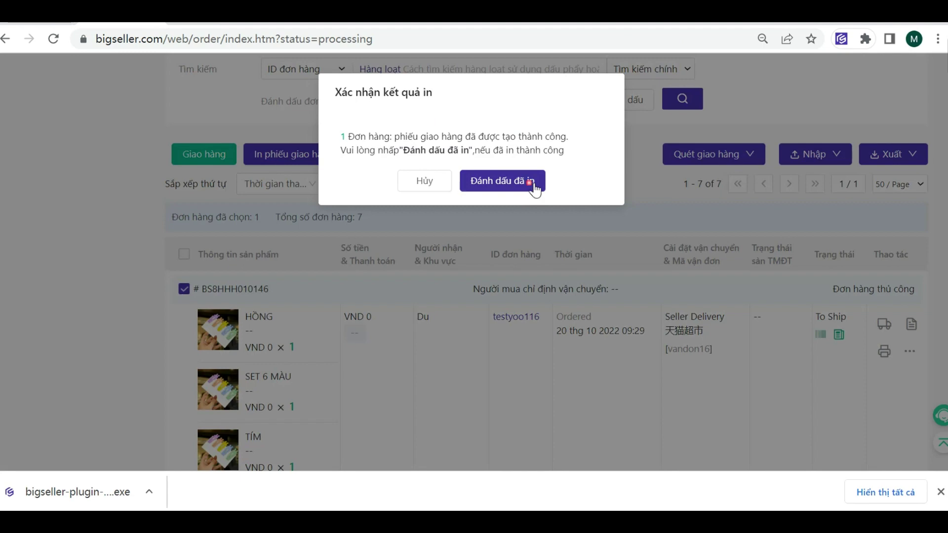
left_click(532, 186)
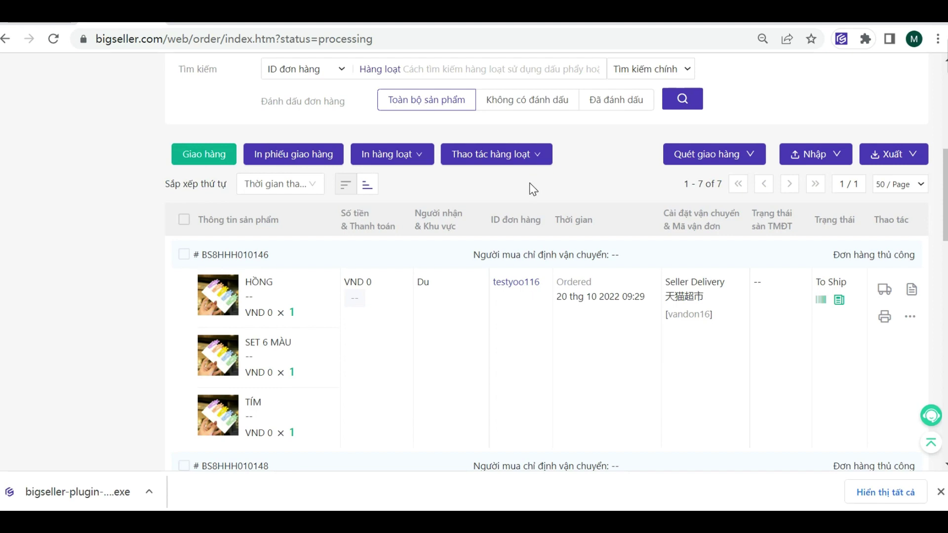
Step: Go to Cài đặt > Cài đặt đơn hàng > Cài đặt ký hiệu to view order marks
scroll(779, 118, "up", 7)
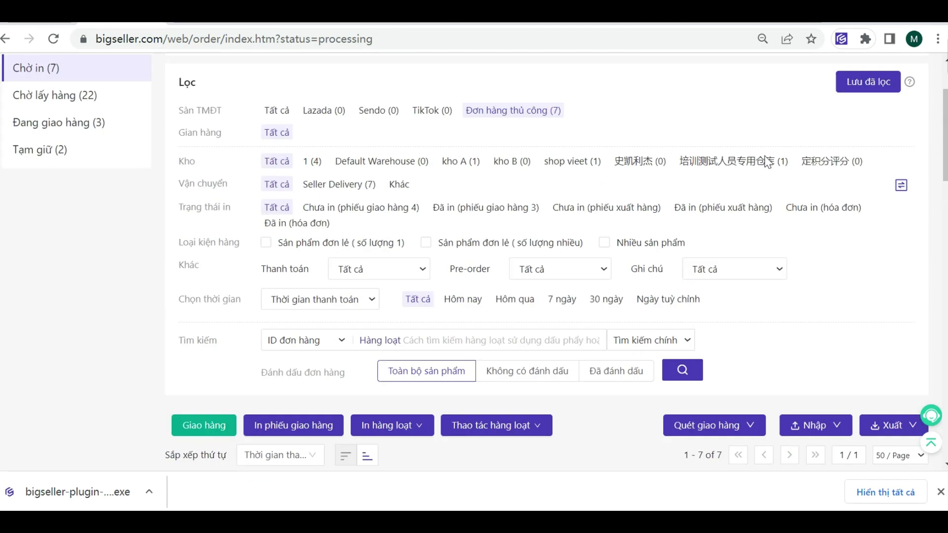
left_click(806, 72)
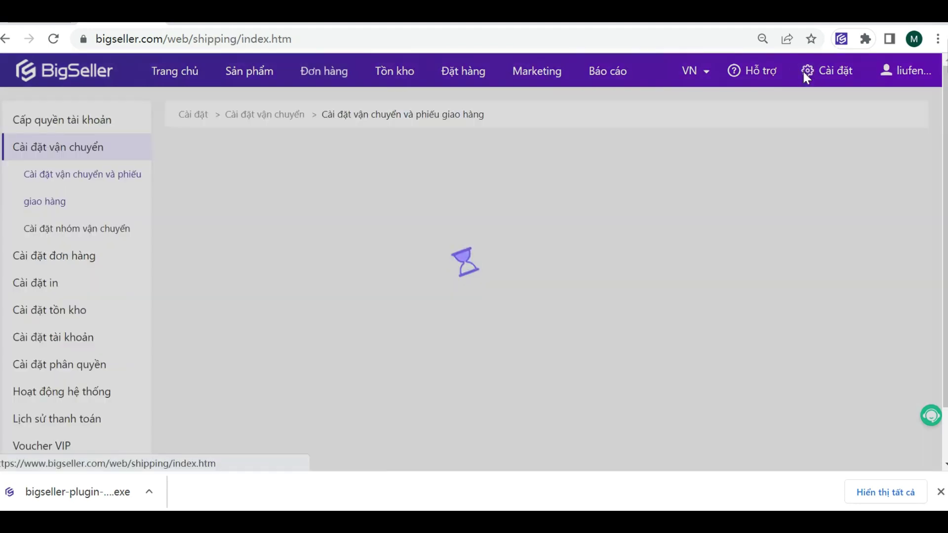
left_click(71, 254)
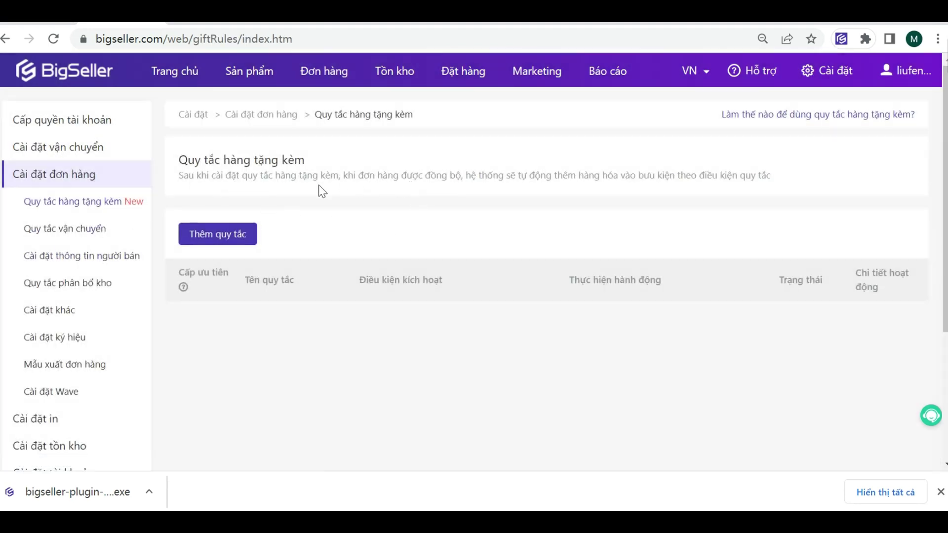
left_click(44, 341)
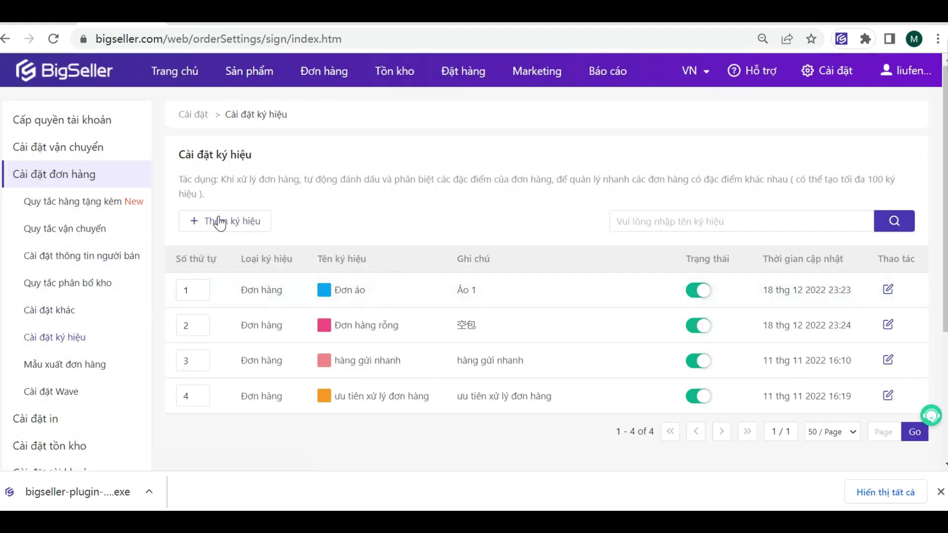
Step: Add order mark 'dontest' with colour #875313 and note BS1, then return to the orders list
left_click(248, 226)
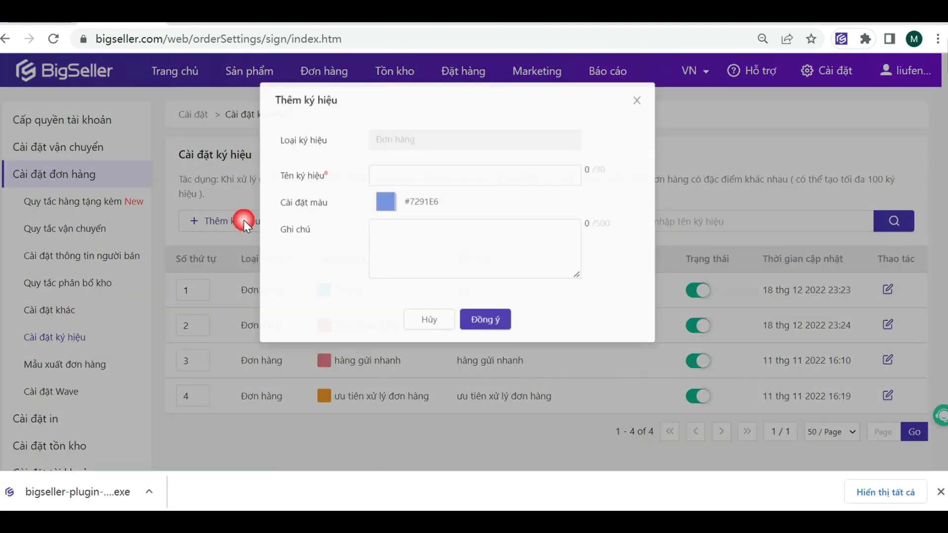
left_click(390, 172)
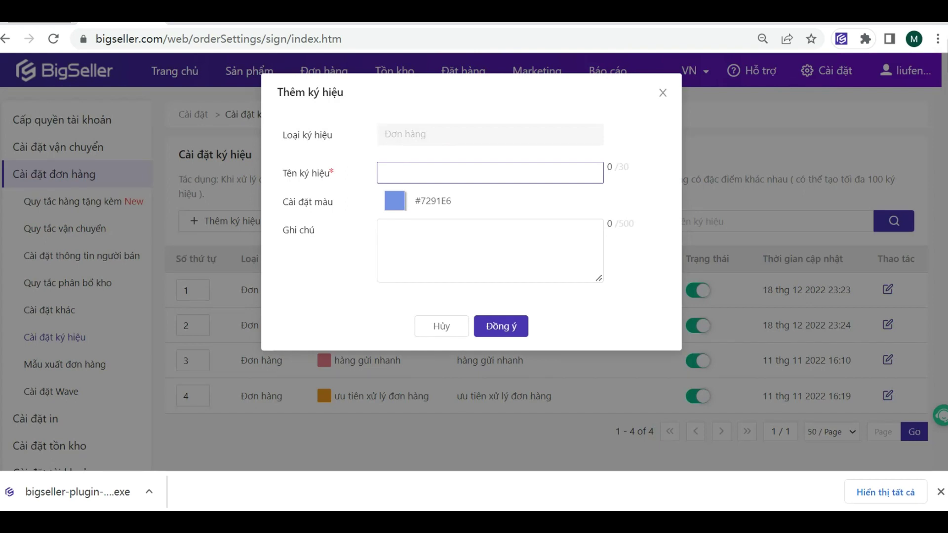
type("d")
key("BackSpace")
type("dontest")
left_click(410, 203)
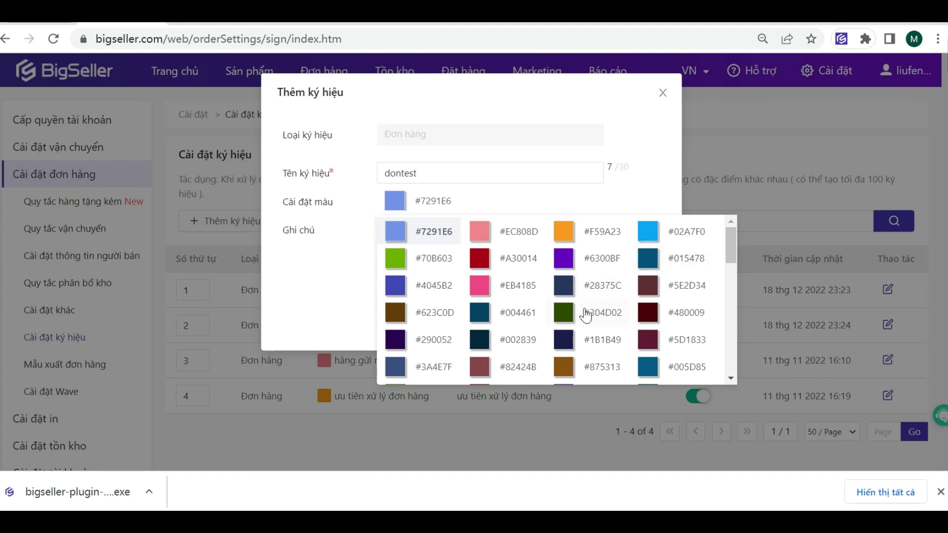
left_click(569, 368)
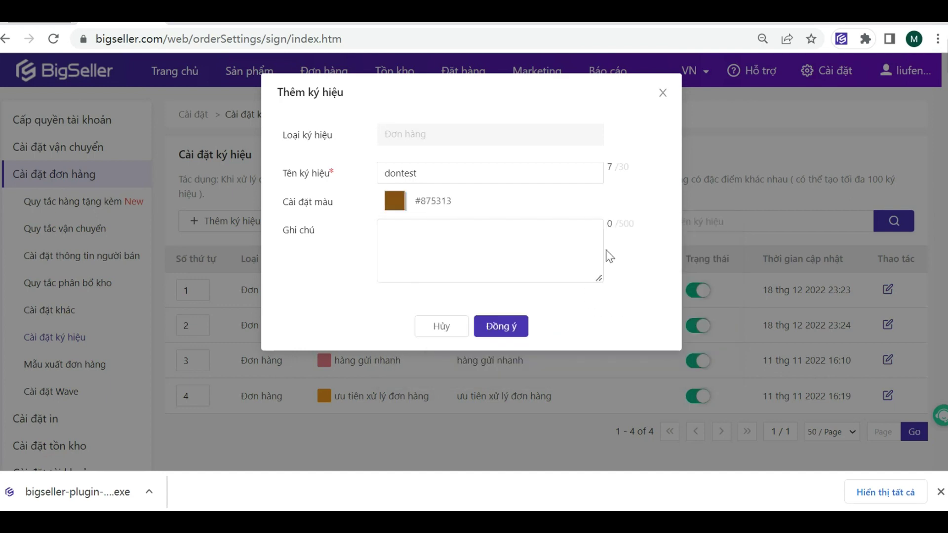
left_click(386, 230)
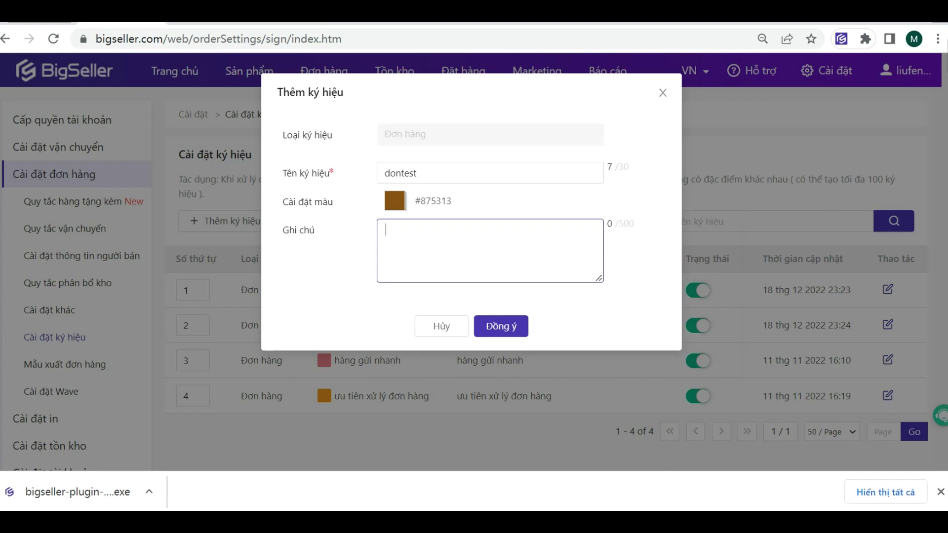
type("BS1")
left_click(494, 327)
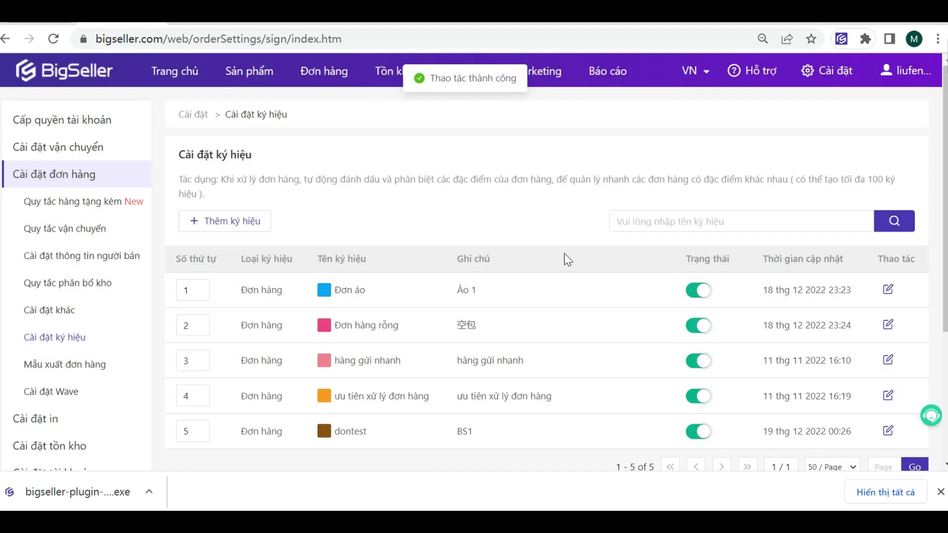
mouse_move(324, 74)
left_click(341, 104)
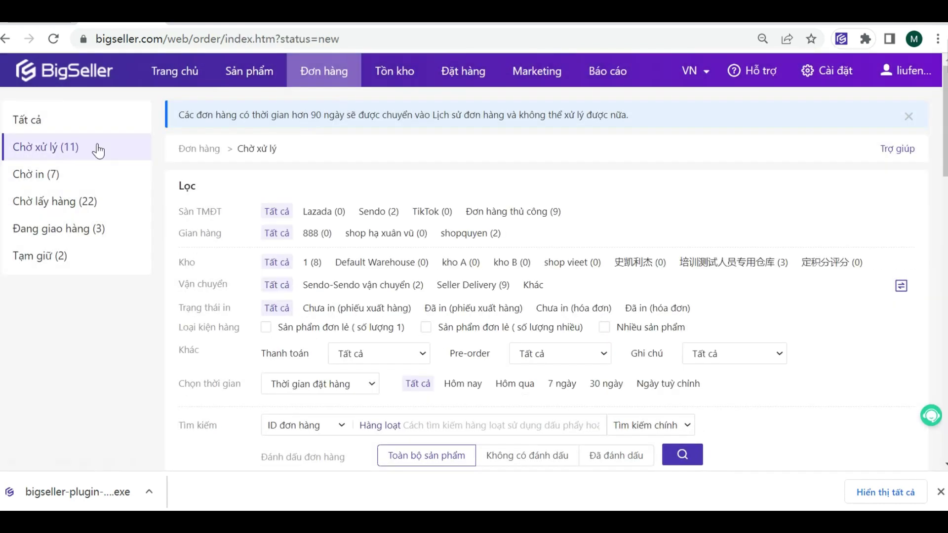
Step: Open the Chờ xử lý list of orders waiting to be processed
left_click(59, 175)
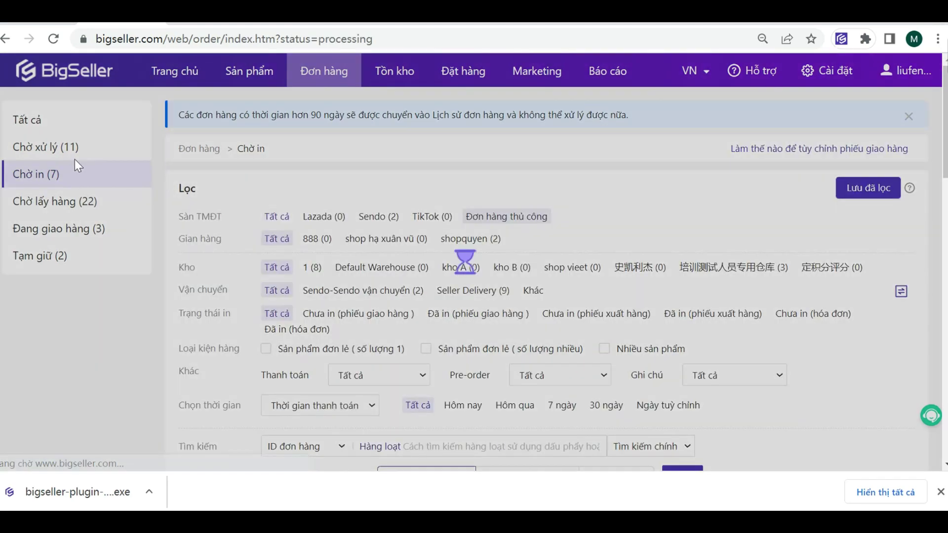
scroll(322, 339, "down", 5)
scroll(290, 309, "up", 2)
scroll(290, 309, "up", 3)
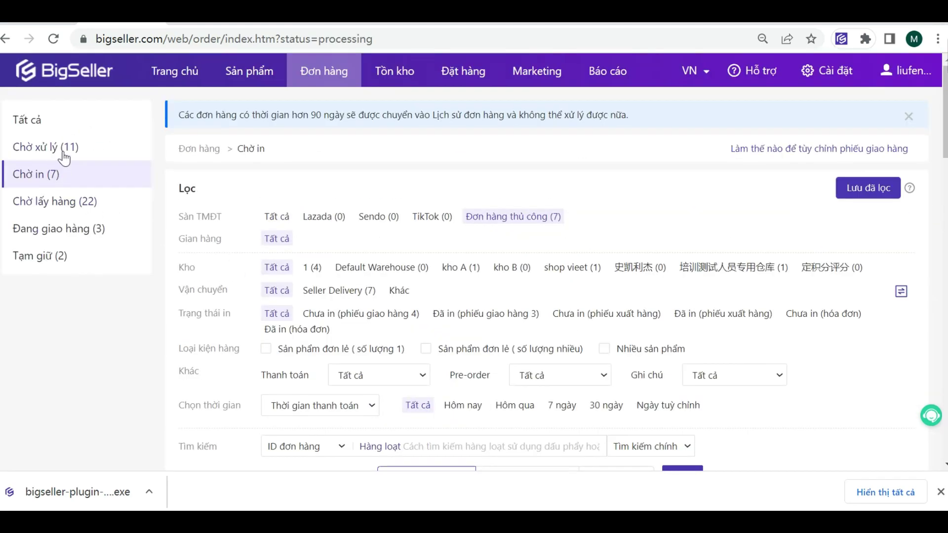
left_click(61, 146)
scroll(434, 254, "down", 5)
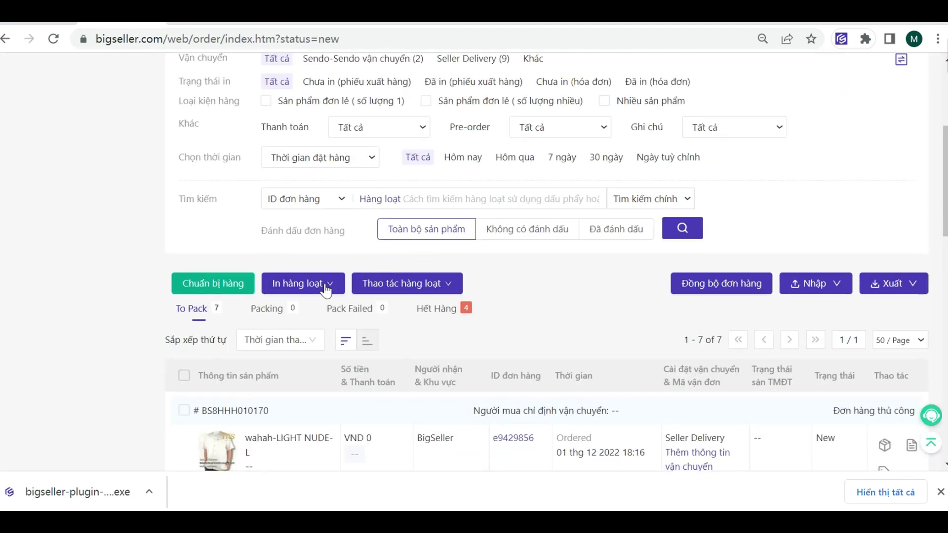
mouse_move(310, 291)
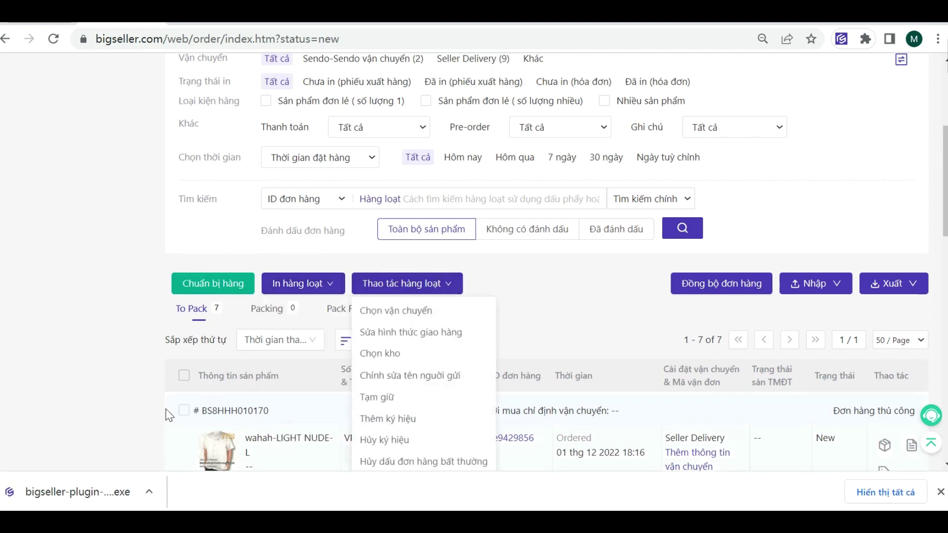
Step: Tick the first pending order and apply the dontest mark to it
left_click(183, 410)
mouse_move(421, 285)
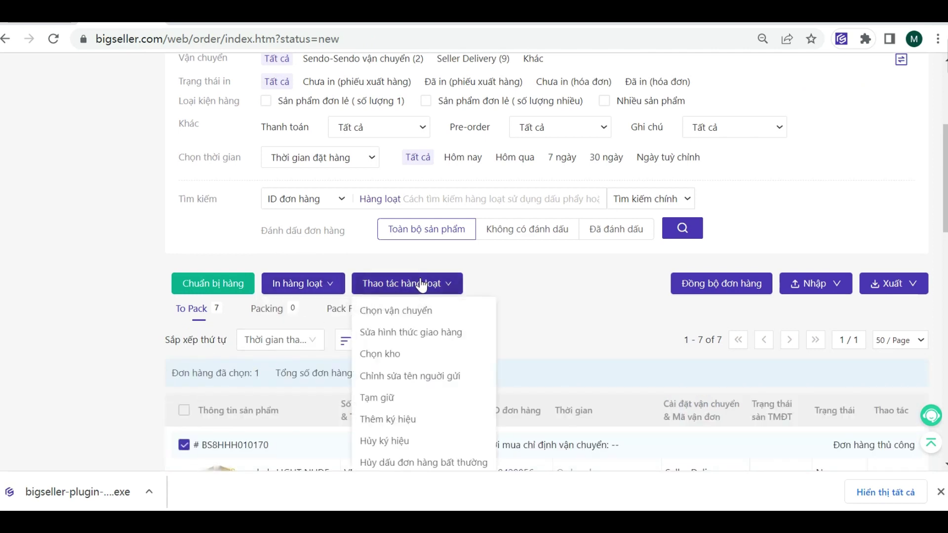
left_click(416, 420)
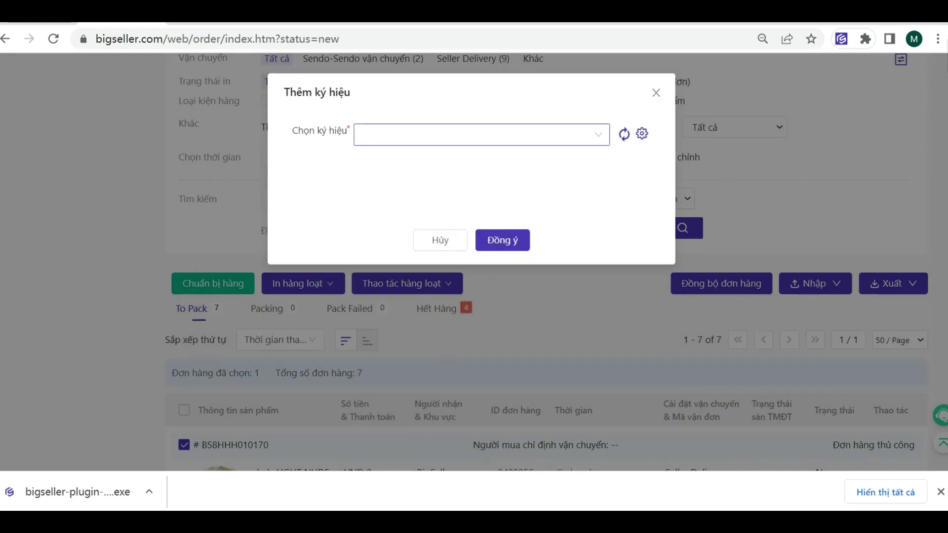
left_click(598, 134)
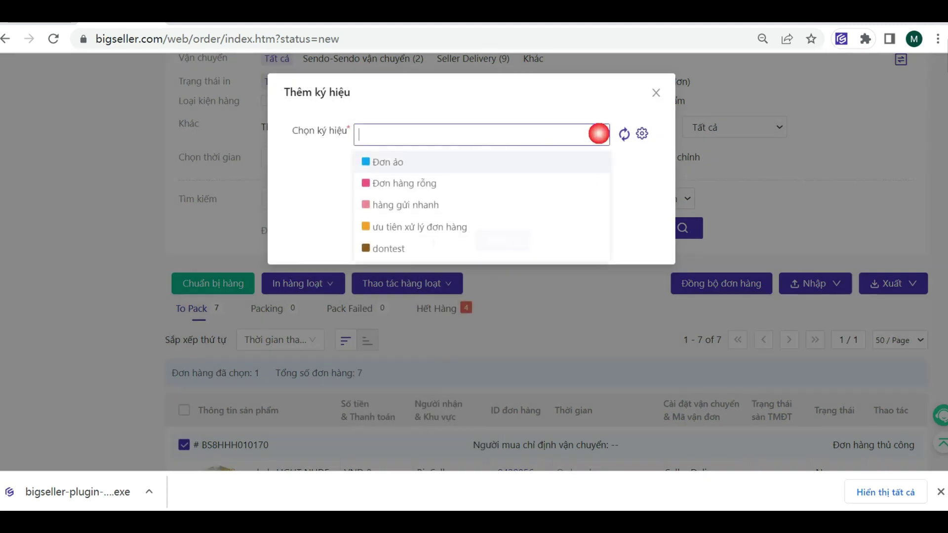
left_click(401, 248)
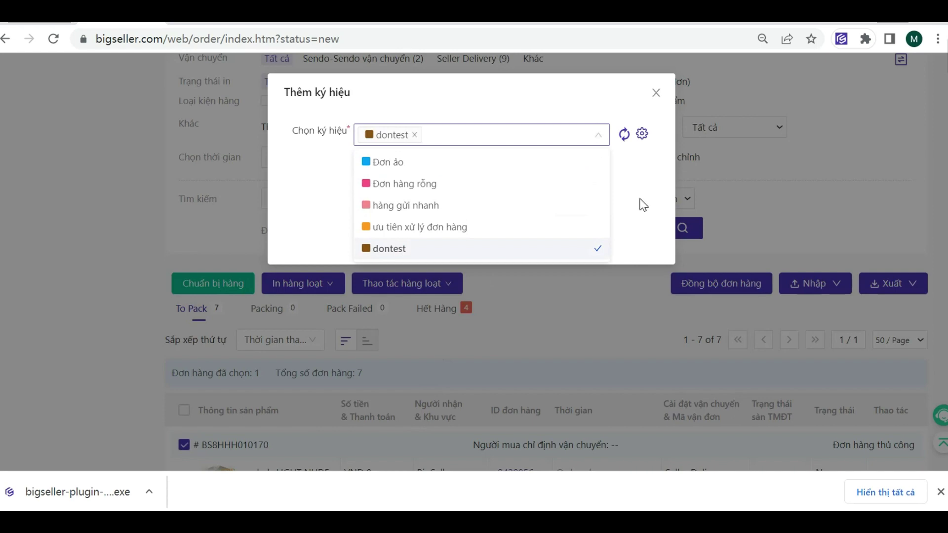
left_click(589, 249)
left_click(516, 239)
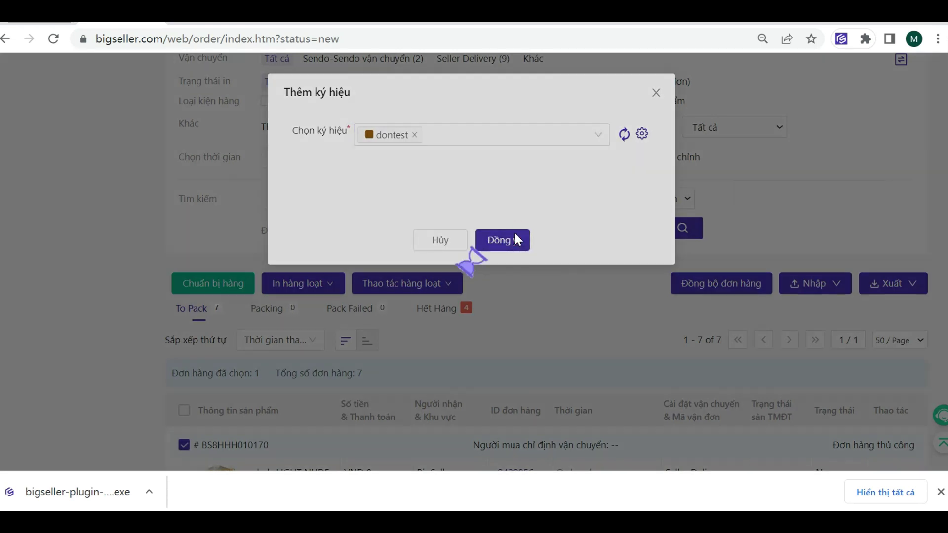
scroll(510, 250, "down", 3)
mouse_move(283, 262)
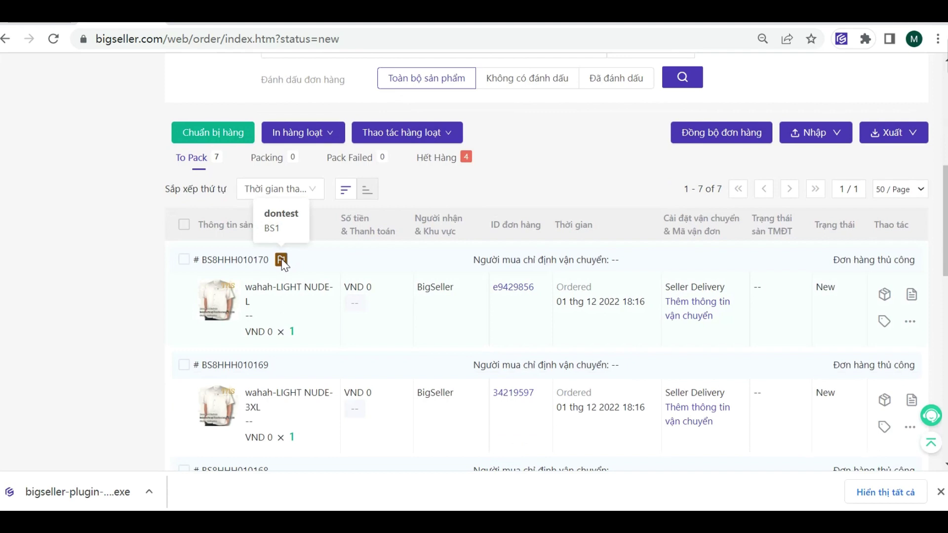
scroll(633, 292, "up", 8)
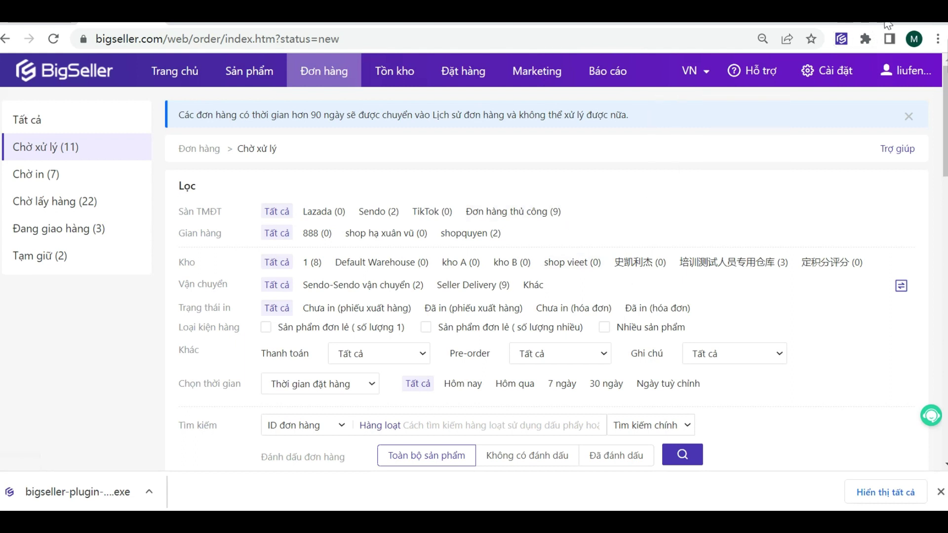
Step: Open the Shopee-VN-BEST Express setup from Cài đặt vận chuyển và phiếu giao hàng
left_click(833, 68)
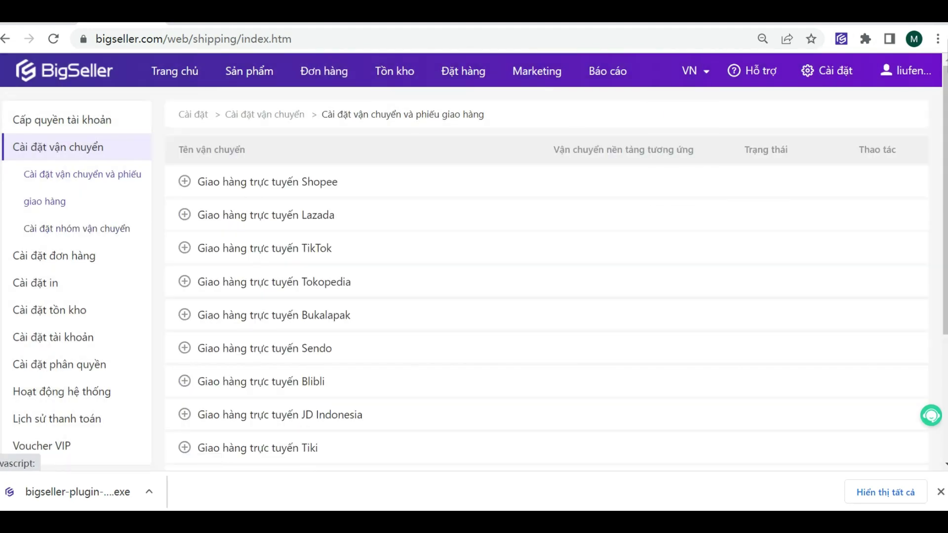
left_click(79, 257)
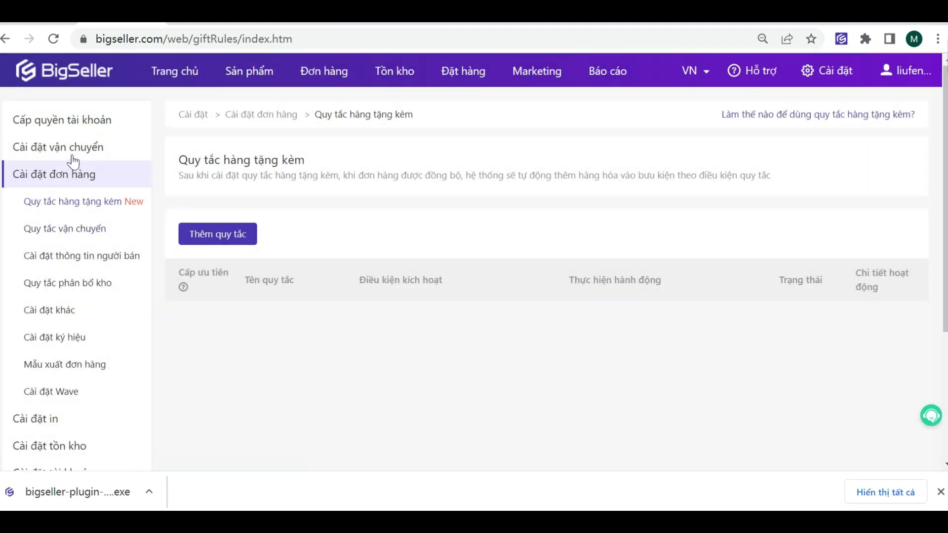
left_click(68, 148)
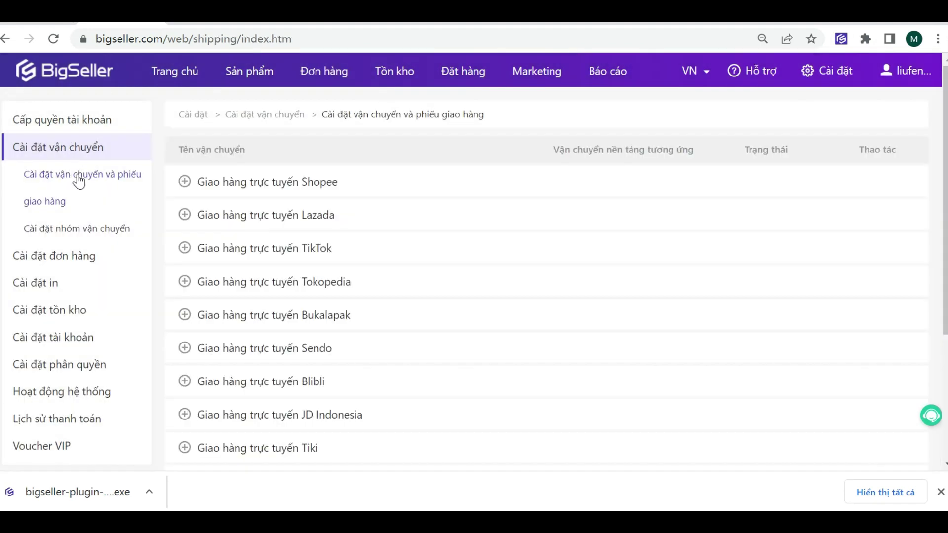
left_click(75, 172)
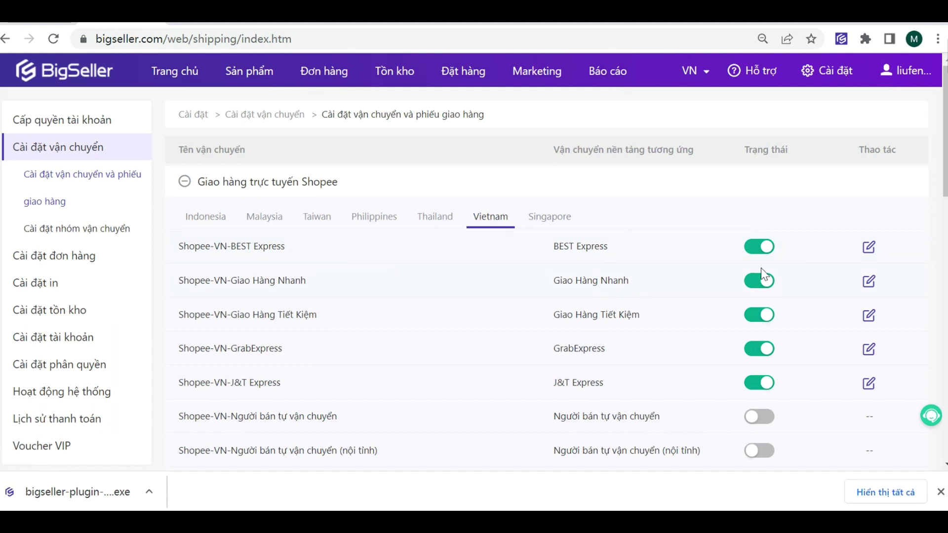
left_click(870, 249)
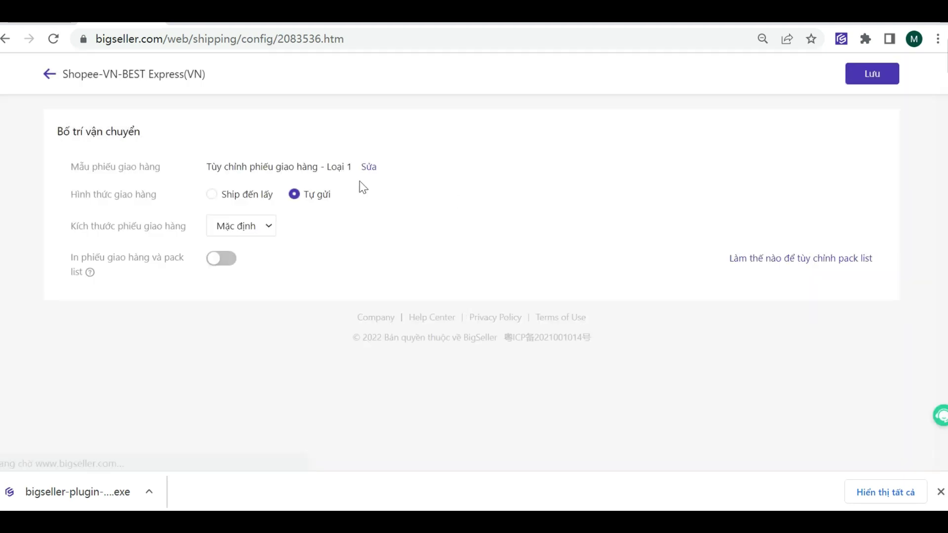
left_click(370, 163)
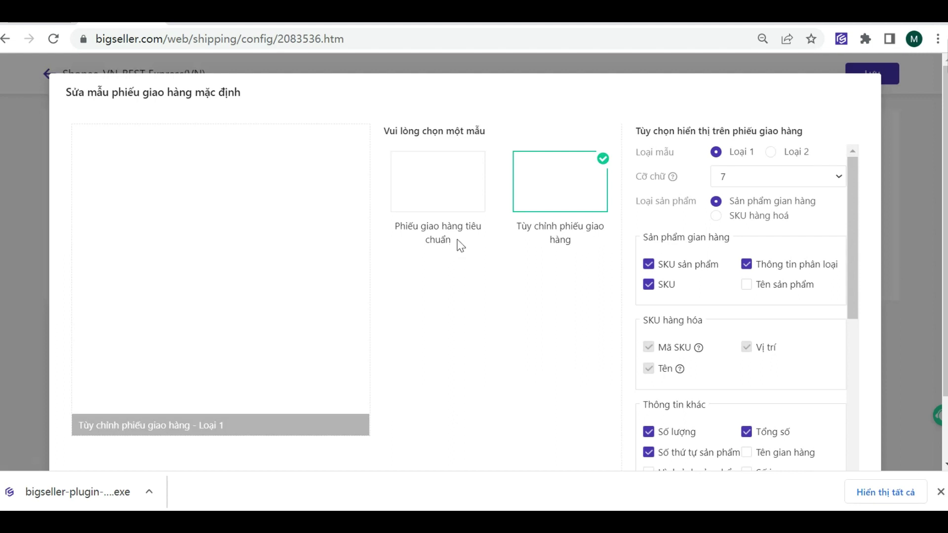
left_click(546, 198)
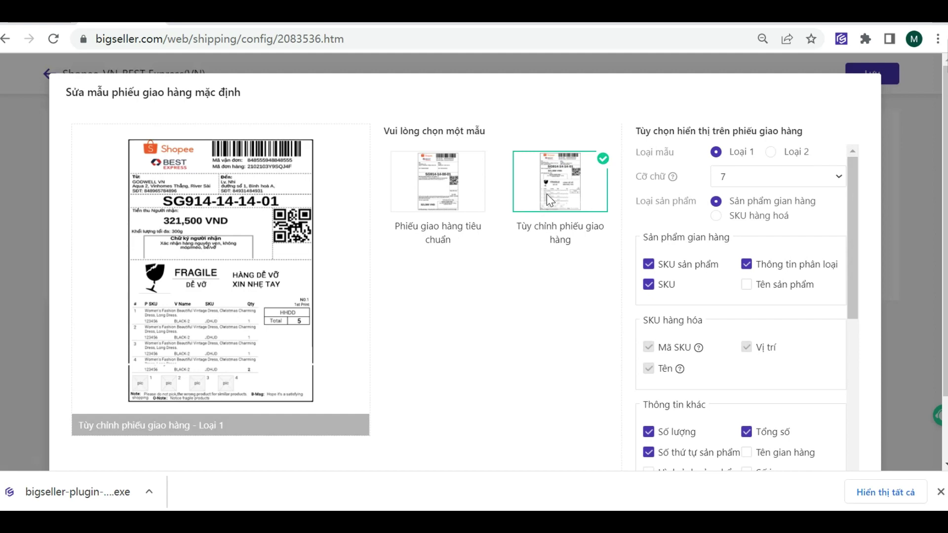
scroll(765, 244, "down", 5)
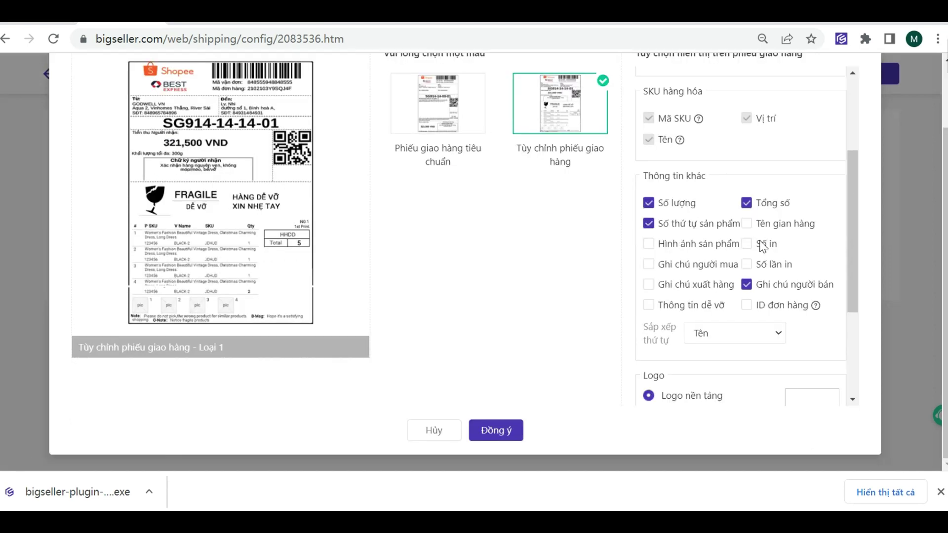
scroll(693, 247, "up", 3)
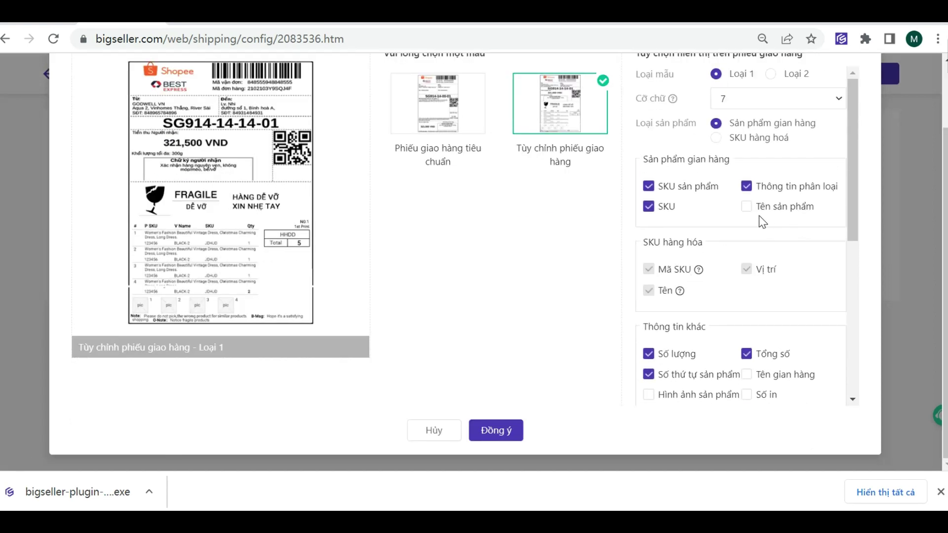
scroll(762, 222, "down", 3)
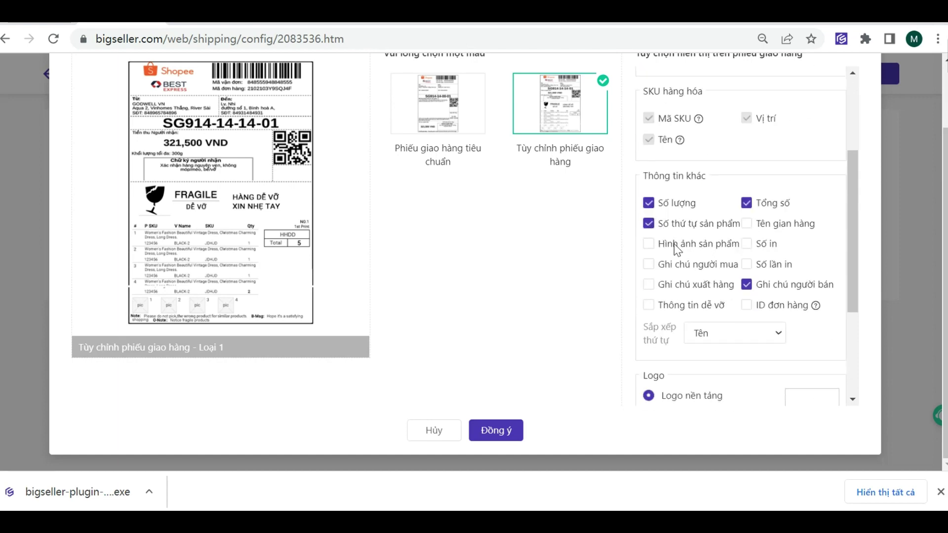
scroll(677, 250, "down", 2)
scroll(576, 271, "up", 2)
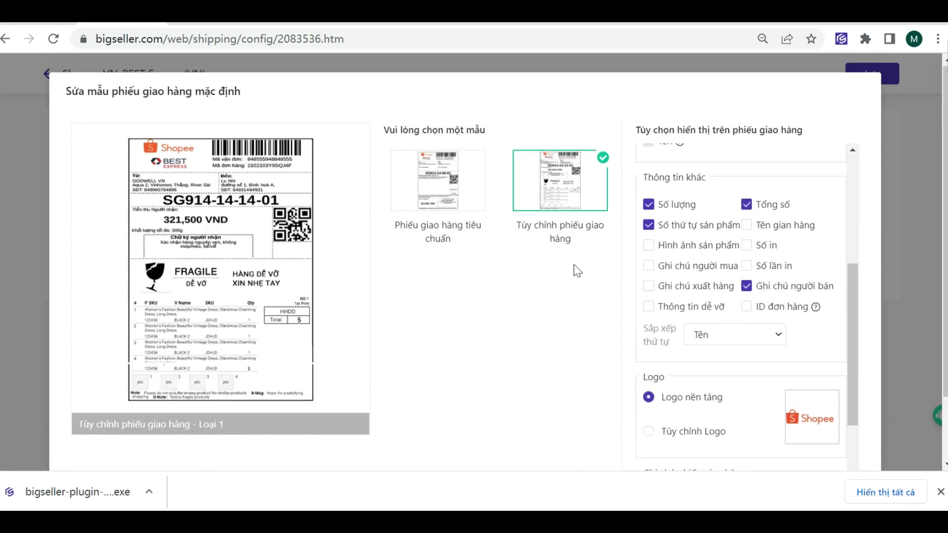
scroll(490, 368, "down", 2)
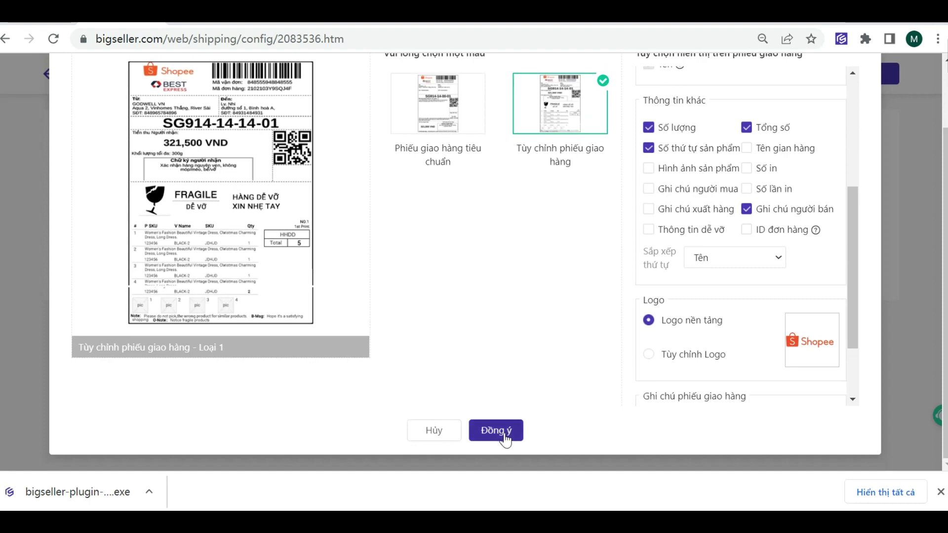
left_click(504, 439)
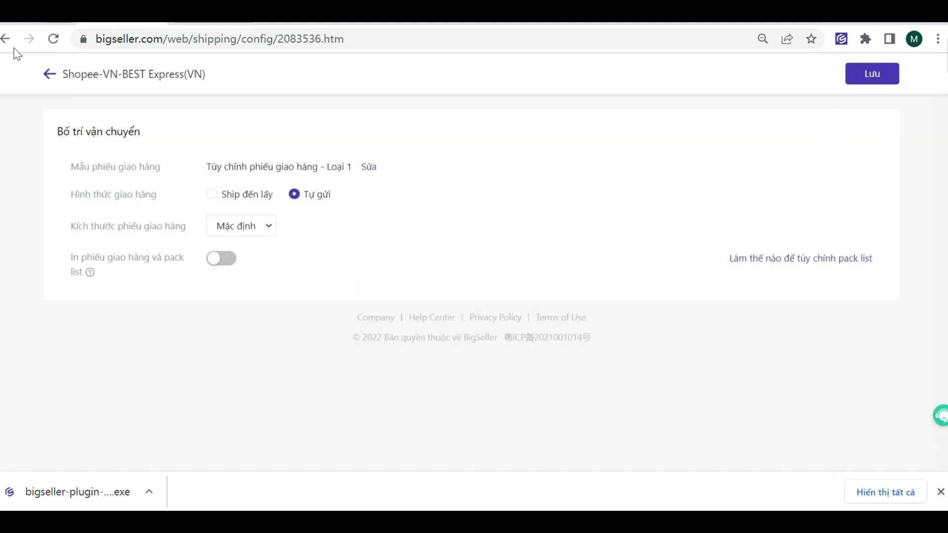
left_click(5, 39)
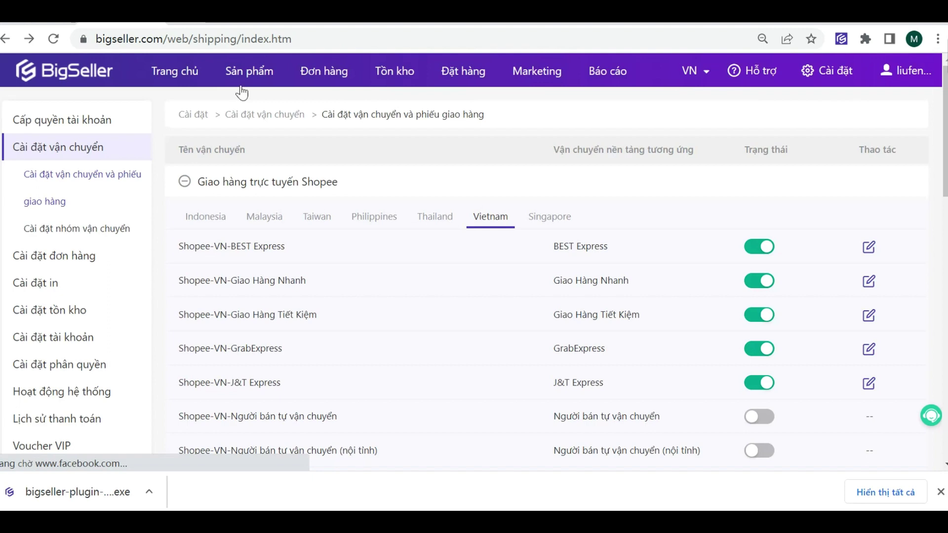
Step: Open the Xử lý đơn hàng order list and show the scanning options
mouse_move(311, 76)
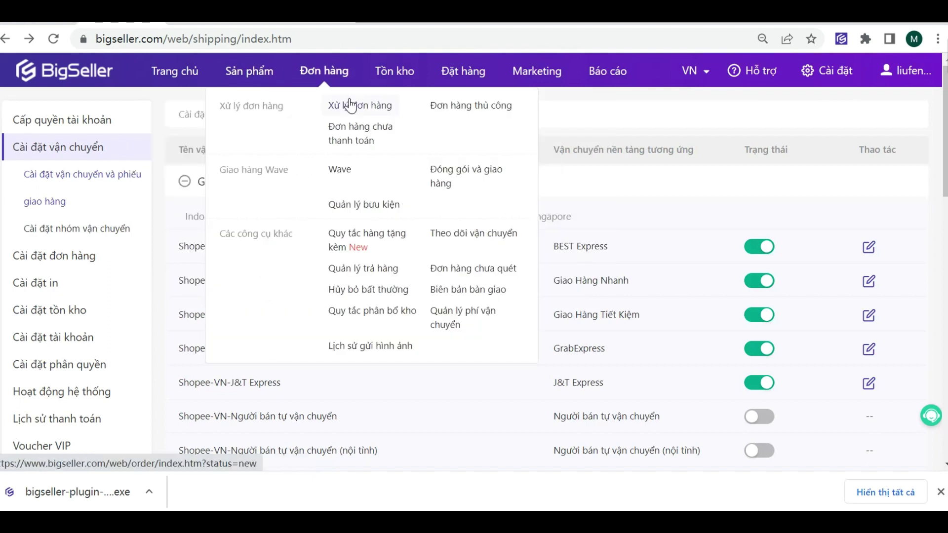
left_click(345, 99)
scroll(767, 222, "down", 4)
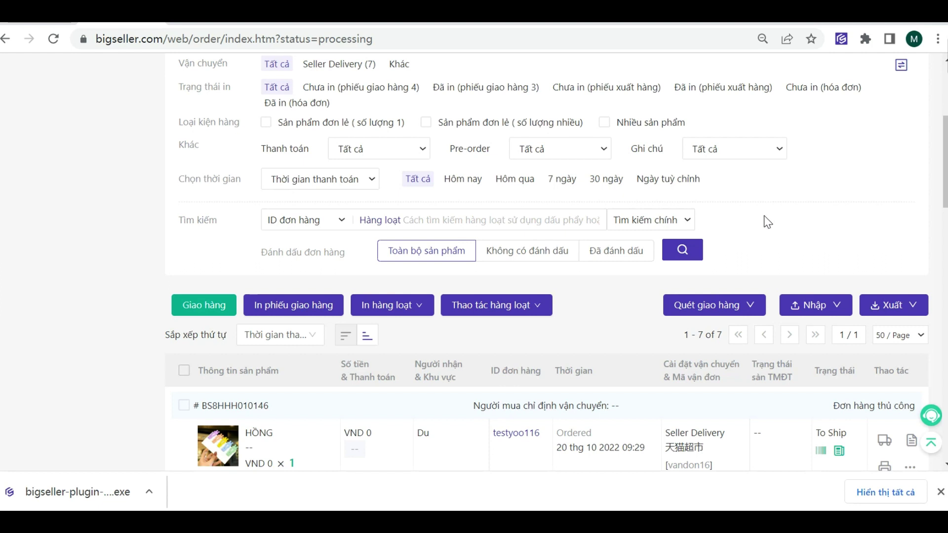
left_click(710, 308)
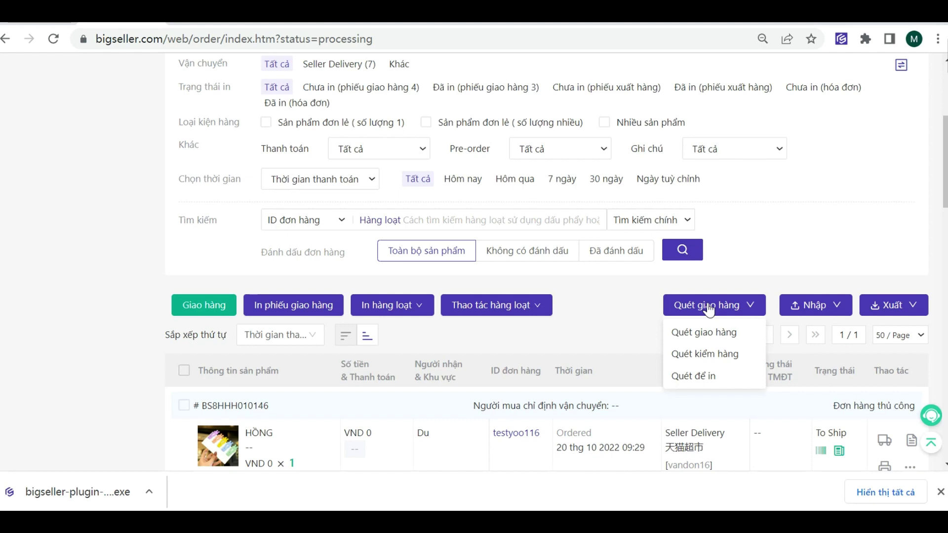
scroll(244, 336, "down", 3)
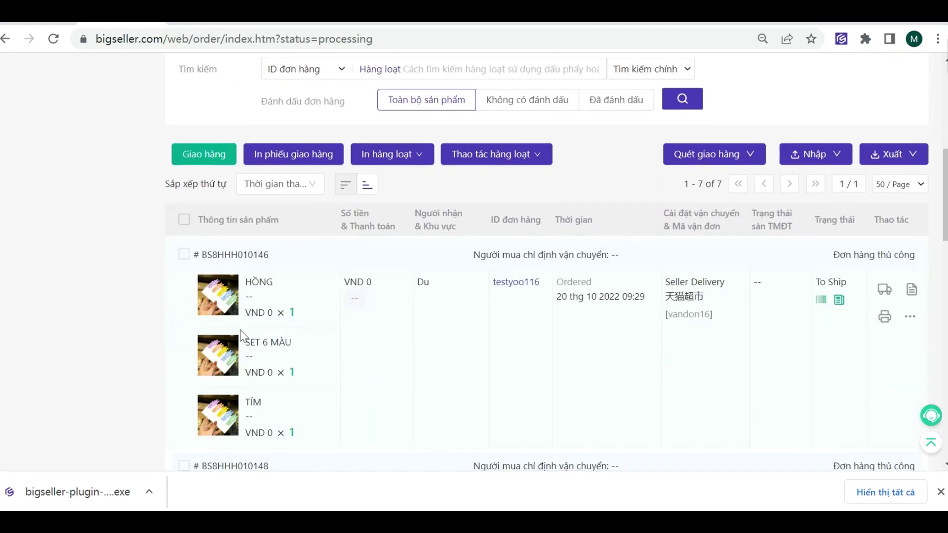
Step: Copy the first order's ID and go to the Quét giao hàng page
left_click(255, 256)
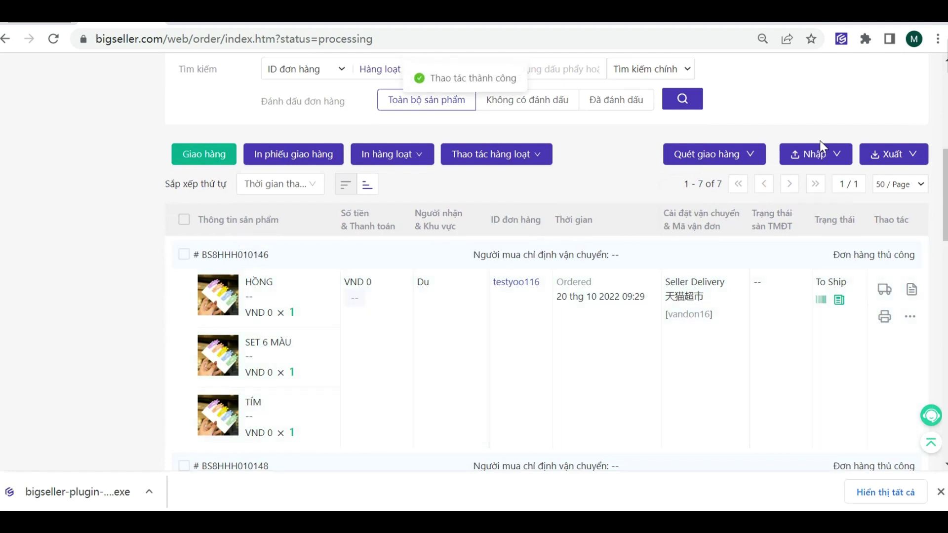
mouse_move(735, 159)
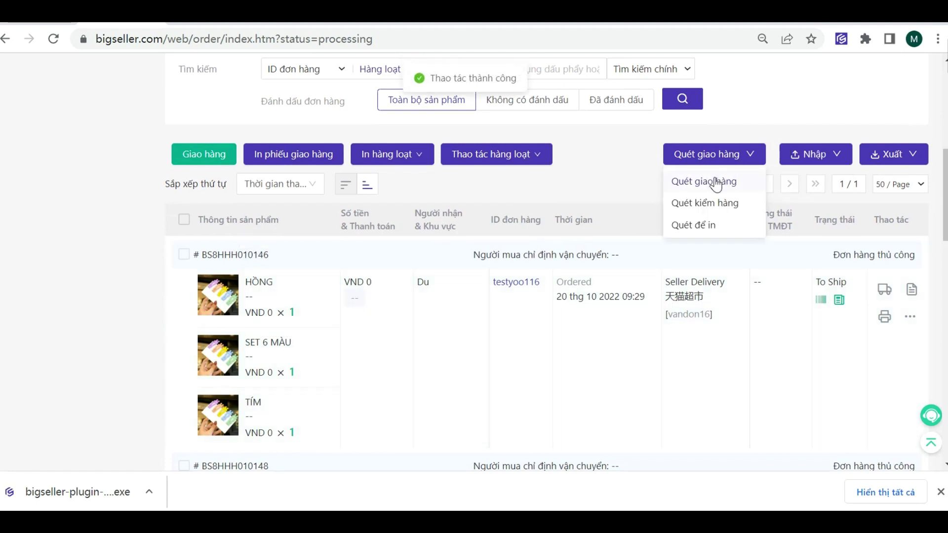
left_click(716, 183)
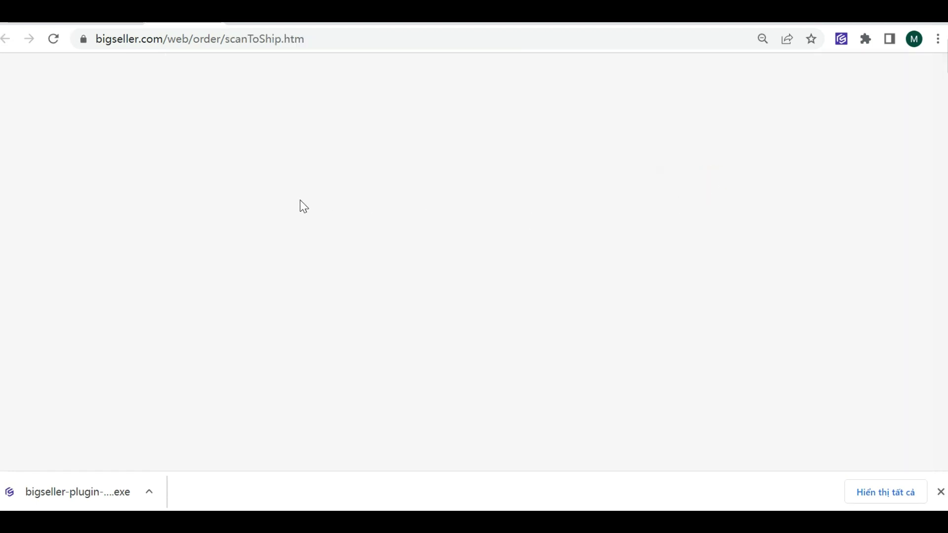
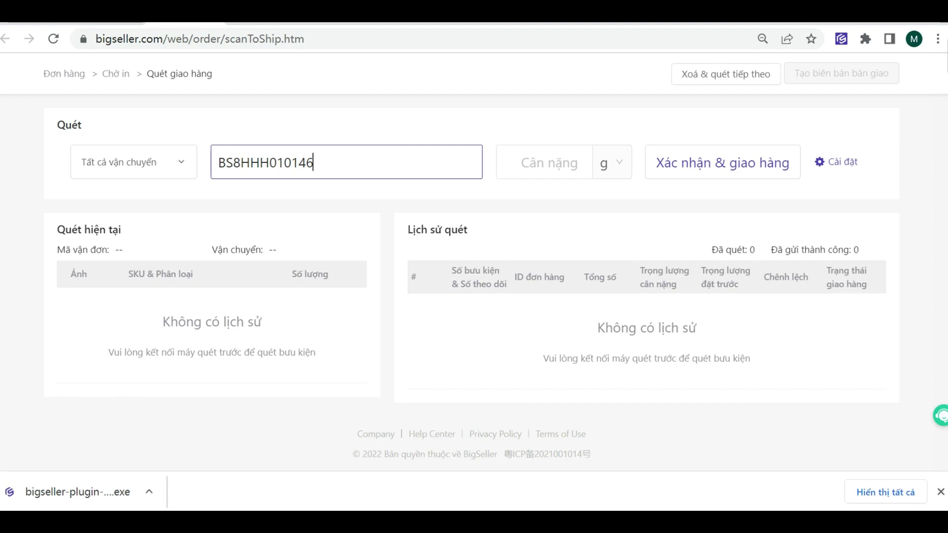
Step: Scan the pasted order ID, then open the scan settings
key("Return")
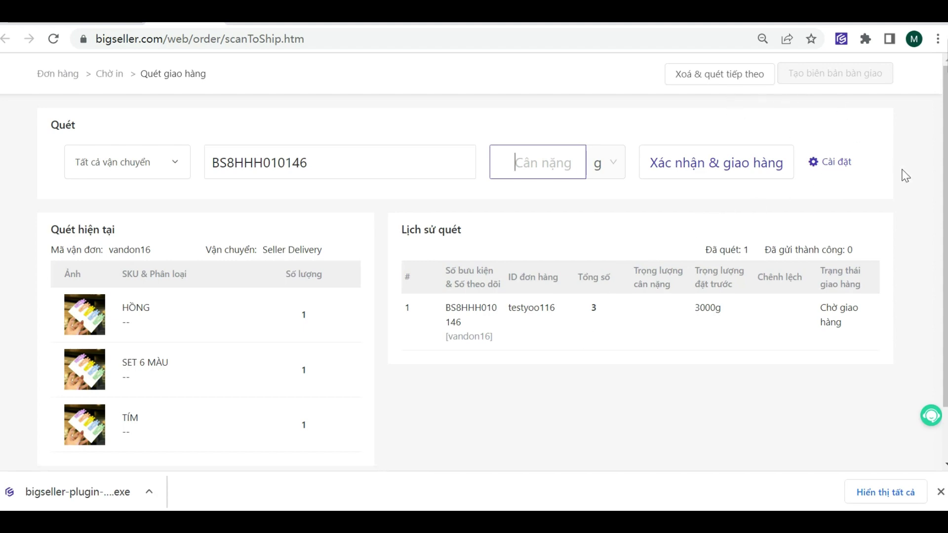
left_click(832, 163)
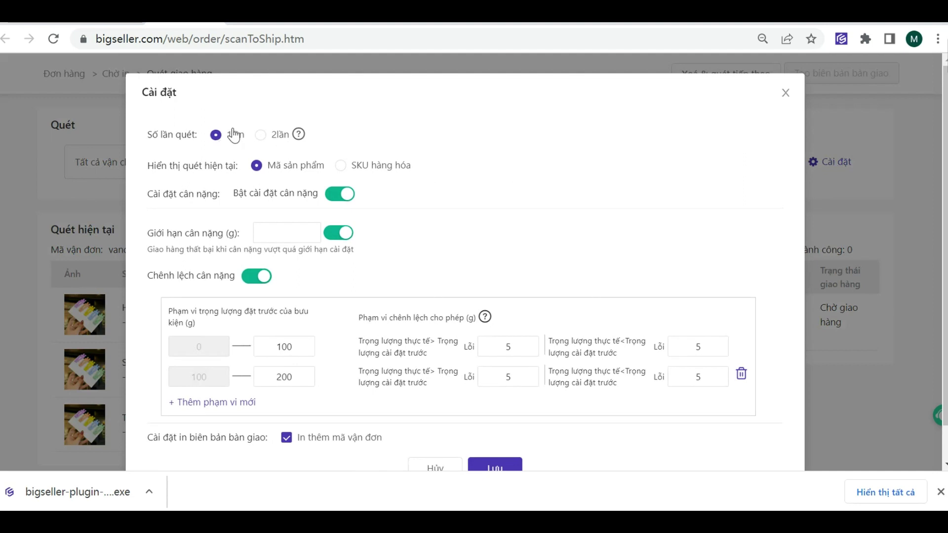
Step: Save the scan settings, ship the parcel at 300g, and go back to the order list
mouse_move(301, 141)
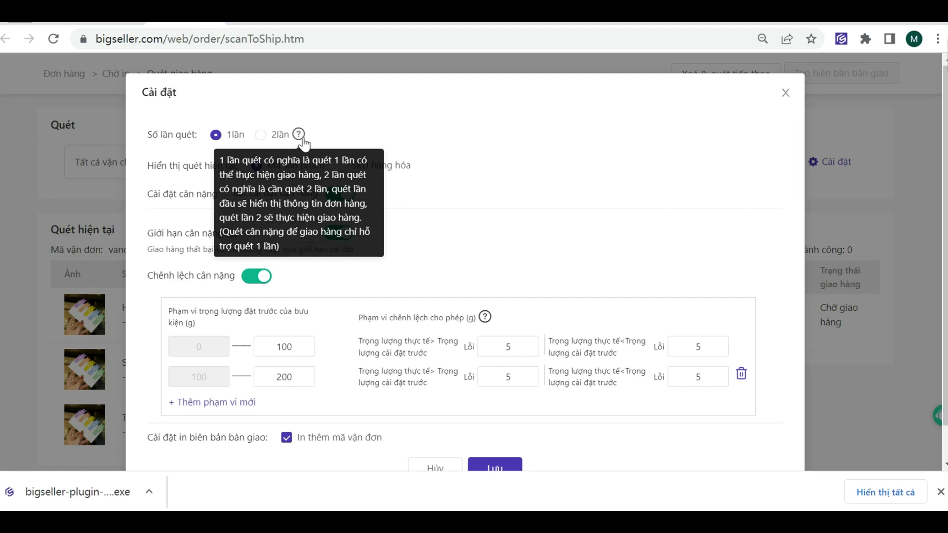
left_click(514, 460)
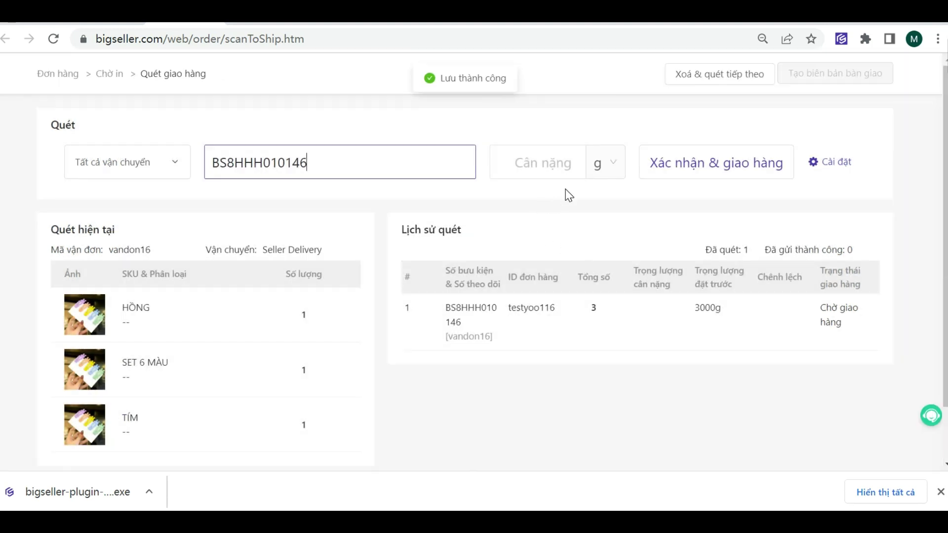
type("300")
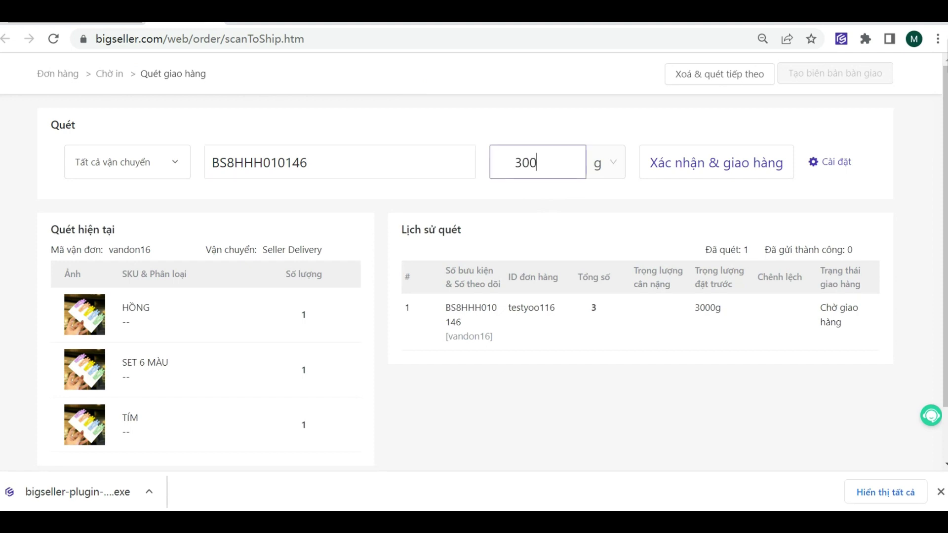
left_click(560, 167)
key("Return")
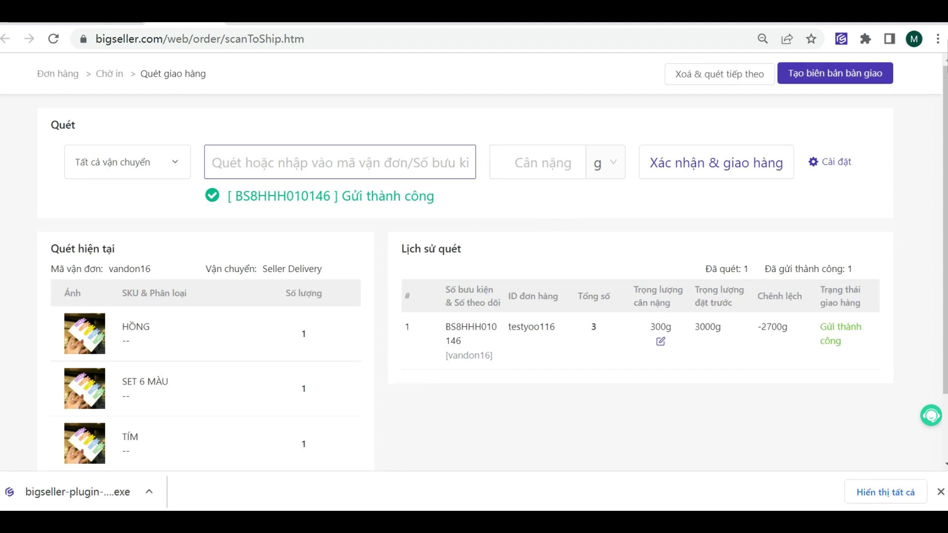
key("alt+Left")
scroll(716, 99, "up", 8)
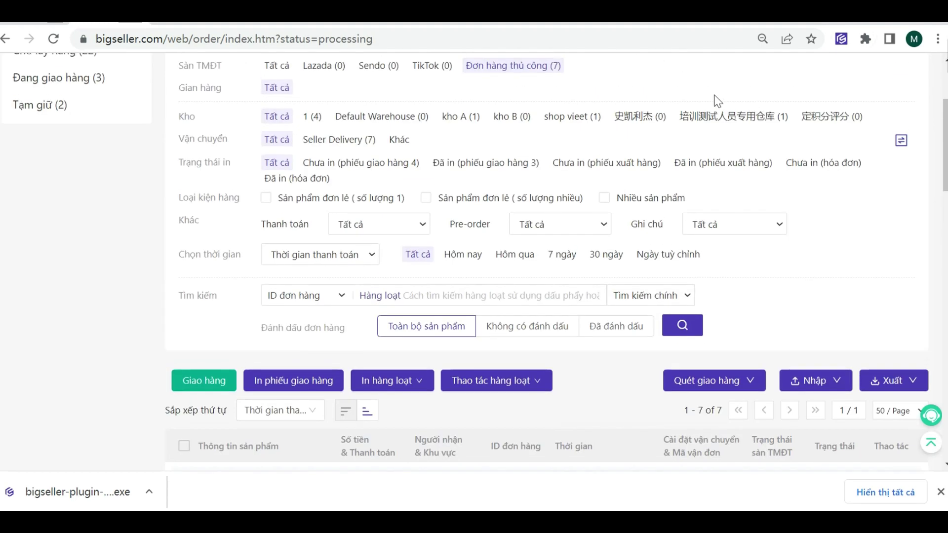
Step: Switch on the Công cụ tự động toggle in Cài đặt đơn hàng > Cài đặt khác
left_click(830, 72)
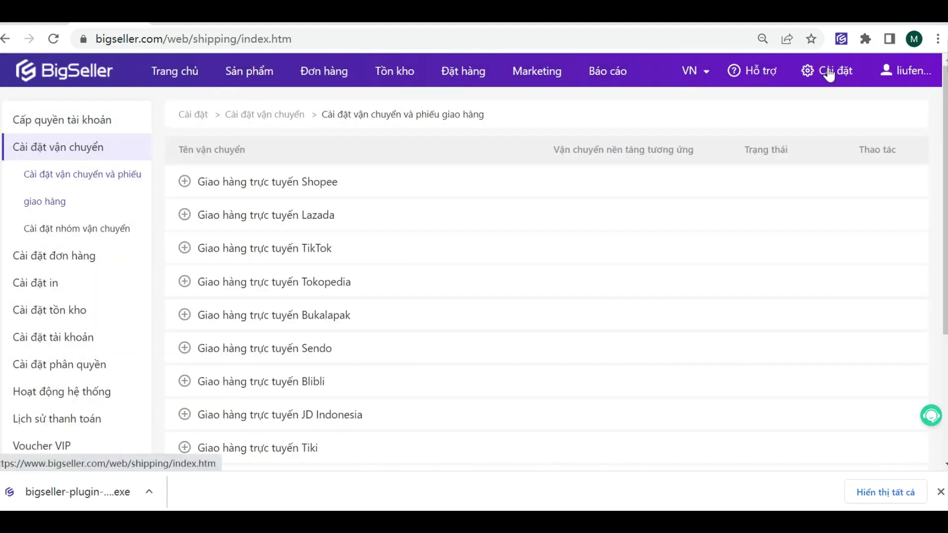
left_click(53, 257)
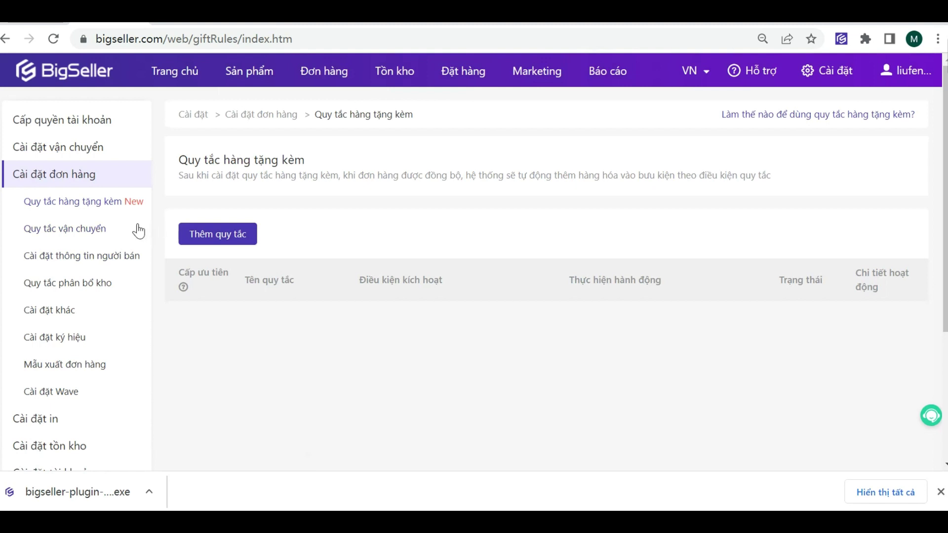
left_click(75, 315)
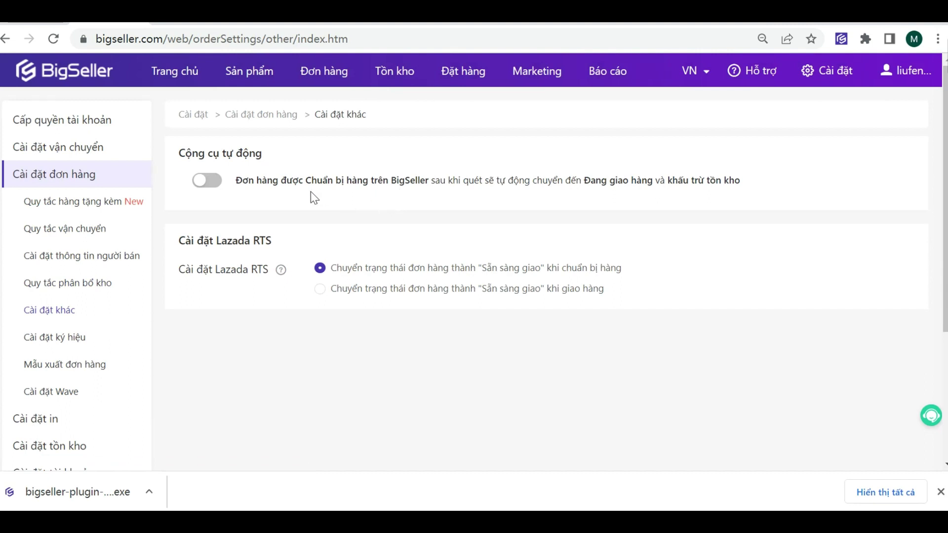
left_click(217, 180)
Step: Set Lazada orders to become ready-to-ship only when shipped
left_click(557, 296)
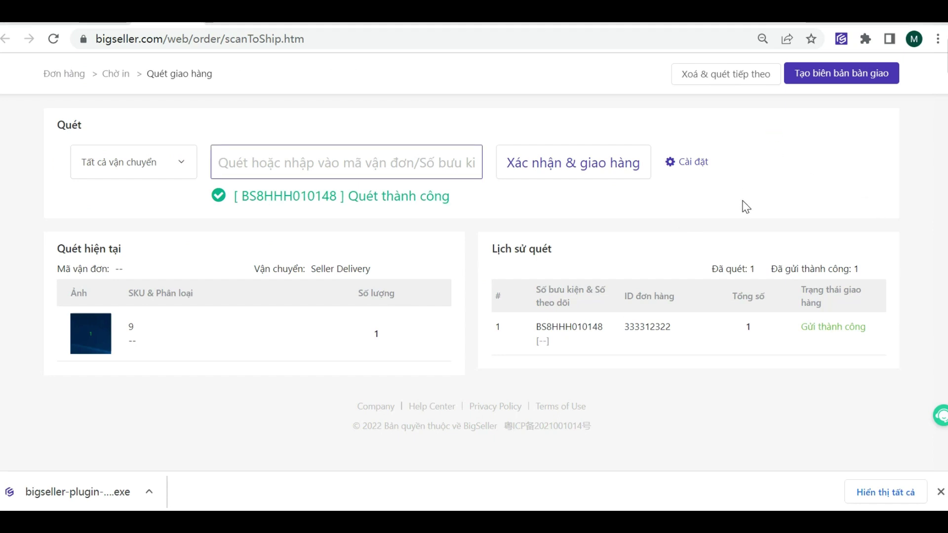
Step: Create a handover record (Tạo biên bản bàn giao) for the scanned parcel
left_click(822, 80)
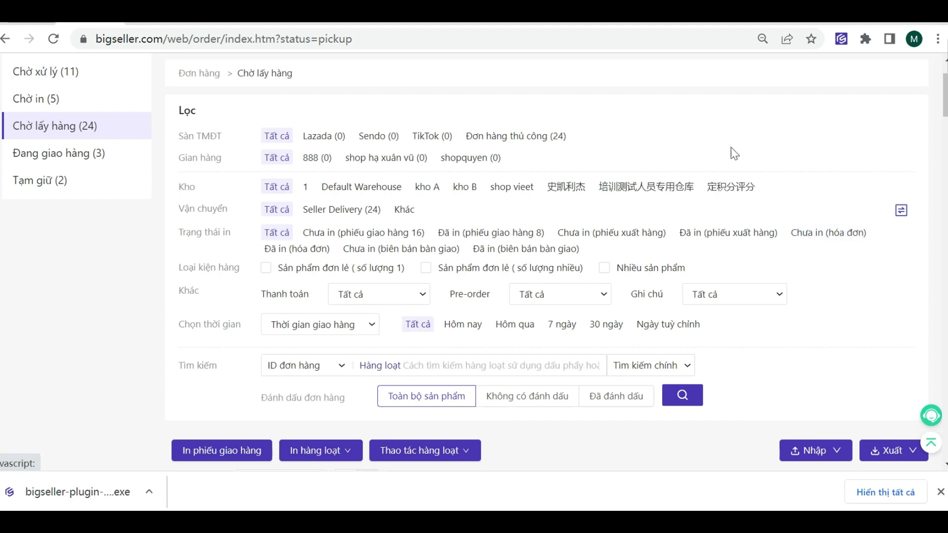
Step: Show the Đang giao hàng orders and scroll through the delivery list
left_click(91, 157)
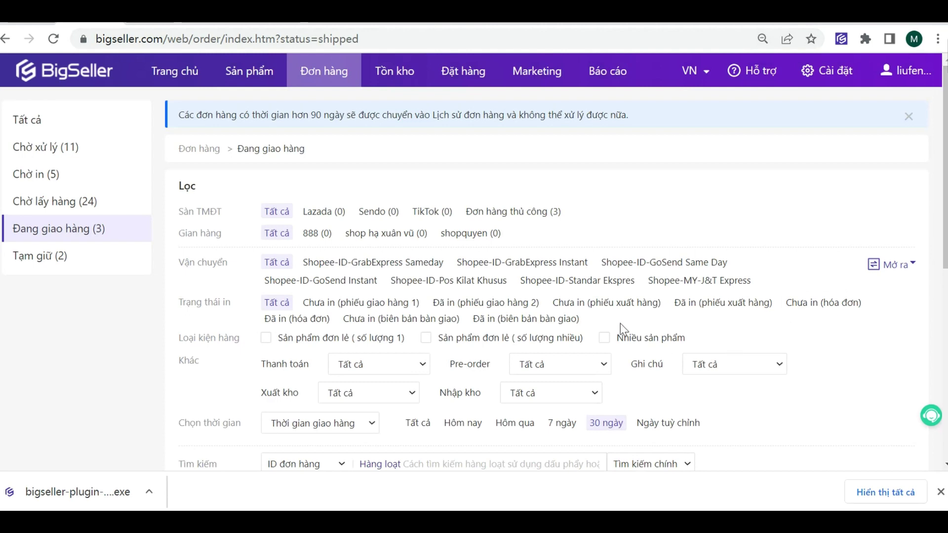
scroll(620, 323, "down", 5)
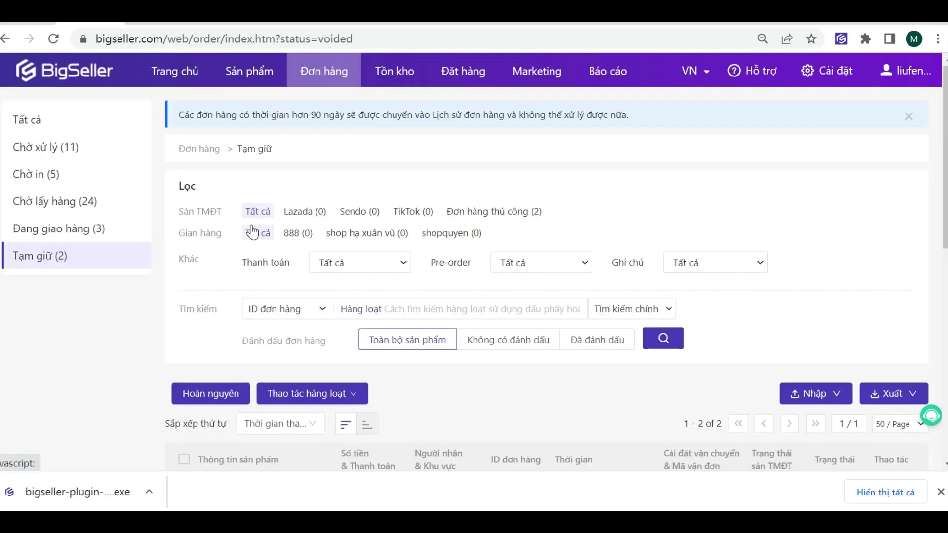
scroll(250, 231, "down", 2)
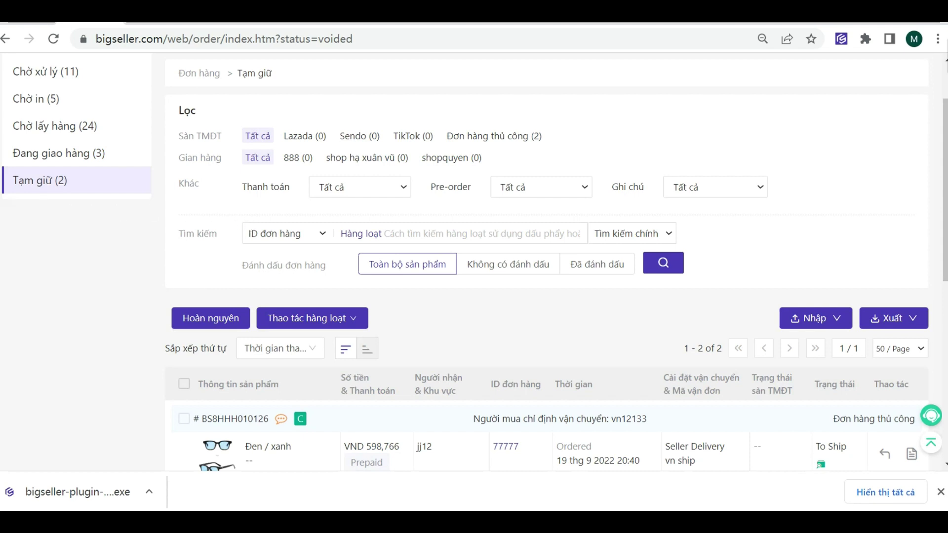
Step: In the first on-hold order, pick akdjkasdjlas213 and HDDép Bông slippers as gift products
scroll(592, 271, "down", 3)
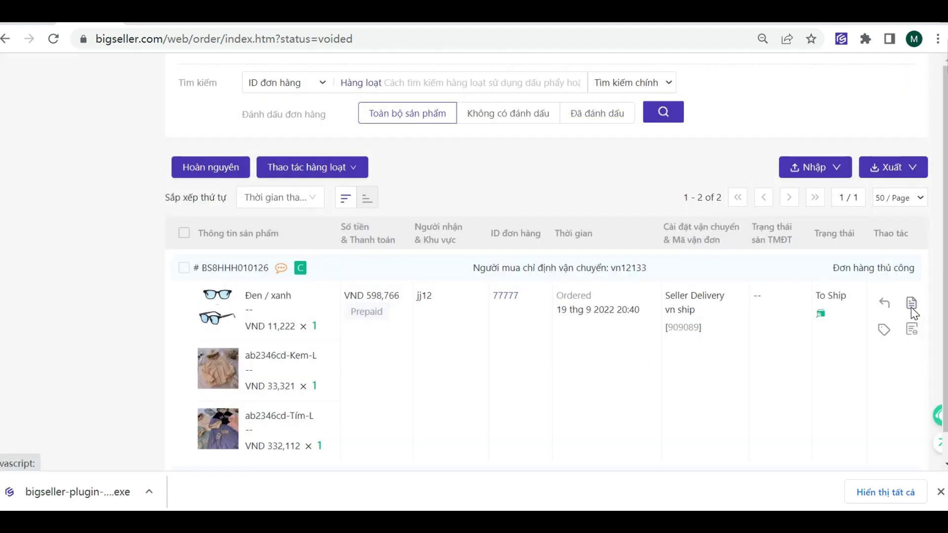
left_click(913, 304)
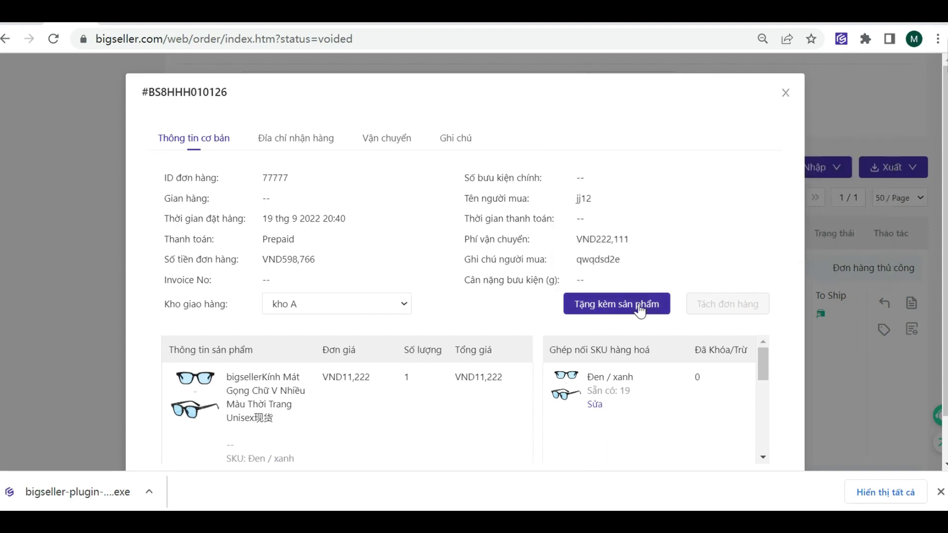
left_click(640, 305)
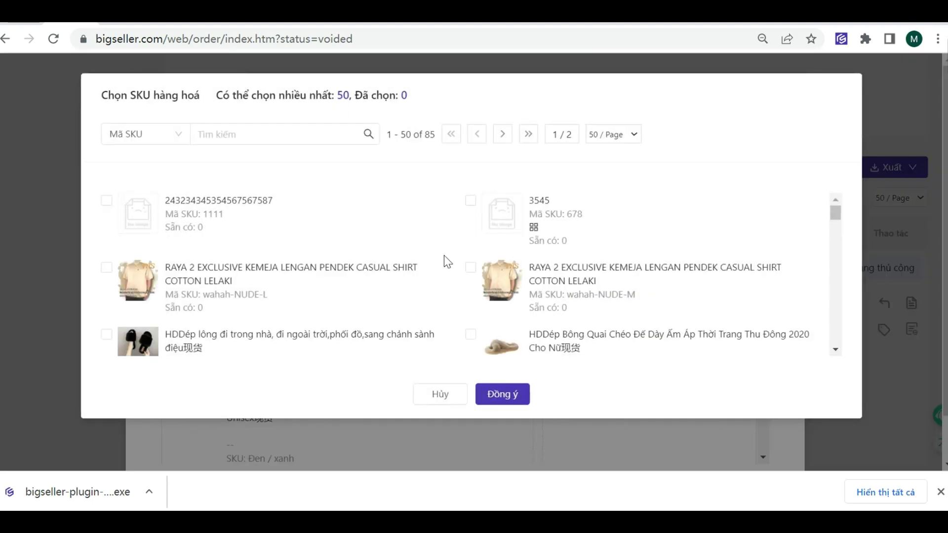
scroll(159, 238, "down", 4)
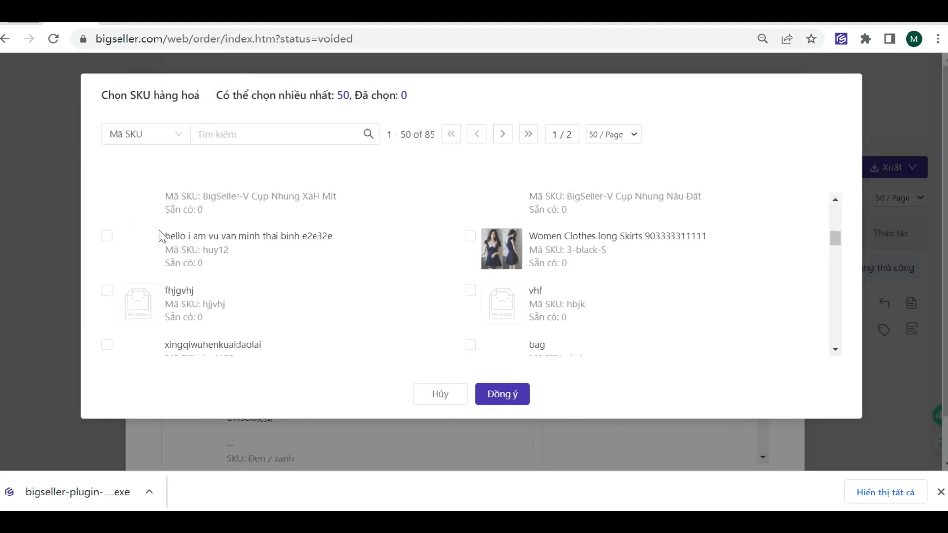
scroll(163, 246, "up", 1)
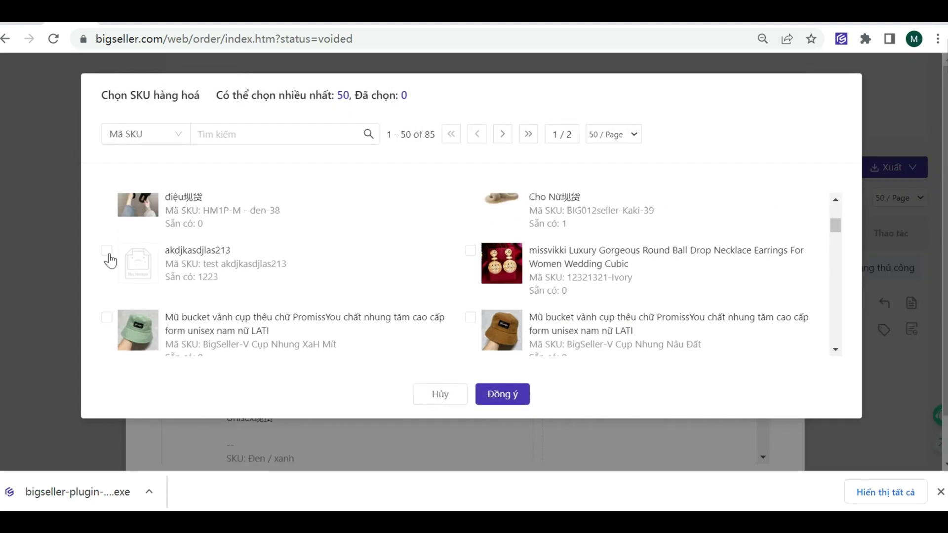
left_click(107, 250)
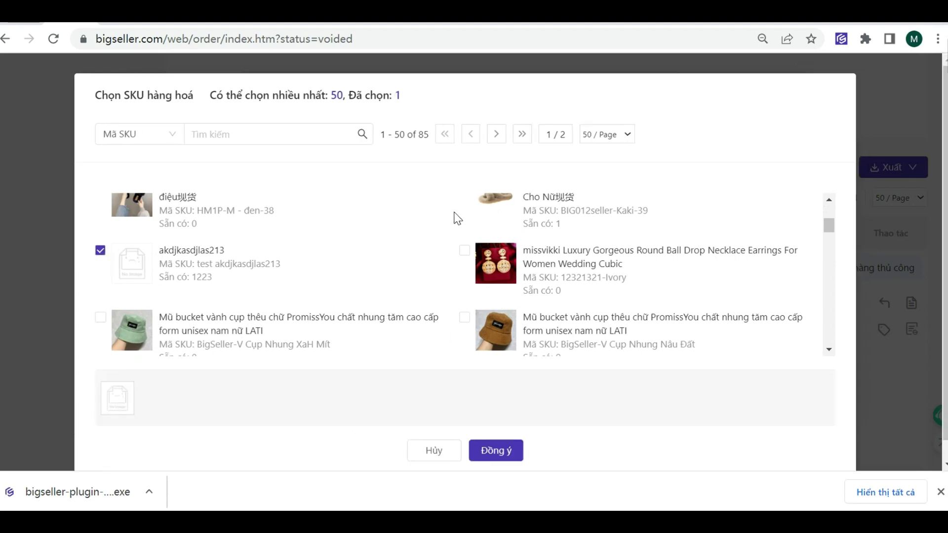
scroll(466, 227, "up", 2)
left_click(473, 265)
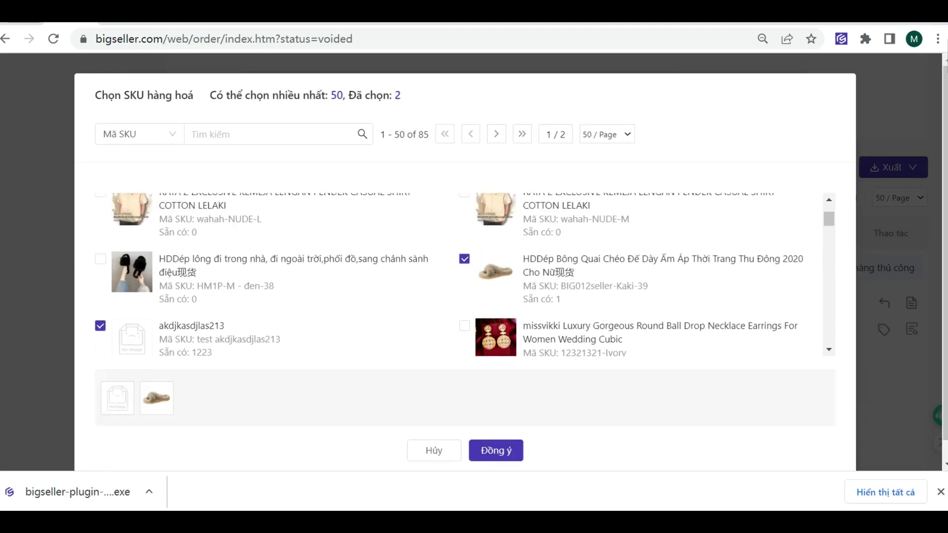
scroll(627, 326, "down", 5)
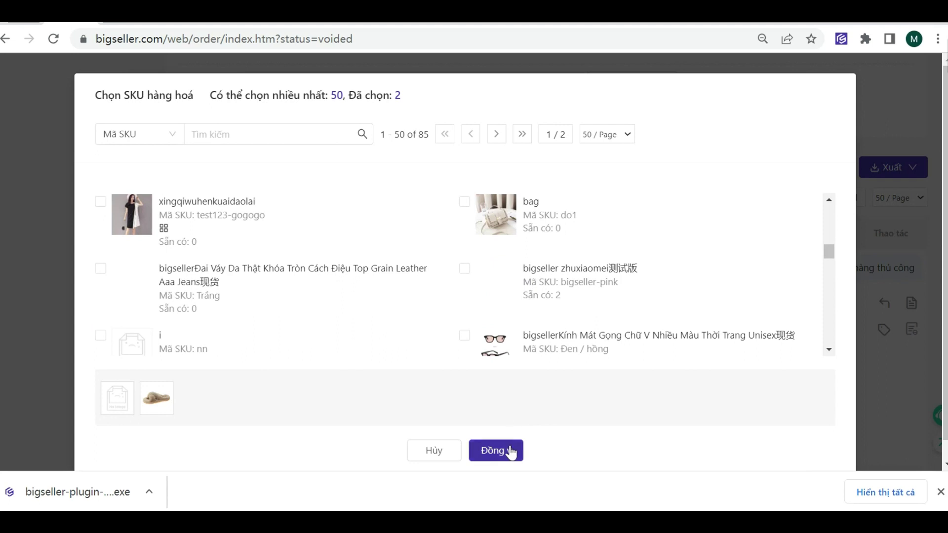
left_click(492, 451)
Step: Set a gift quantity to 2, remove akdjkasdjlas213, save the slipper gift, and close details
double_click(556, 194)
type("2")
left_click(593, 249)
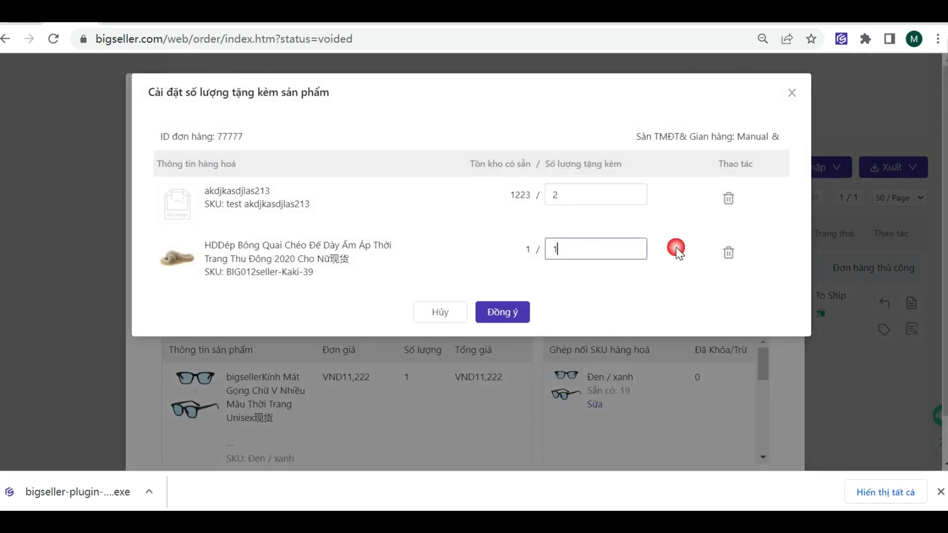
left_click(730, 199)
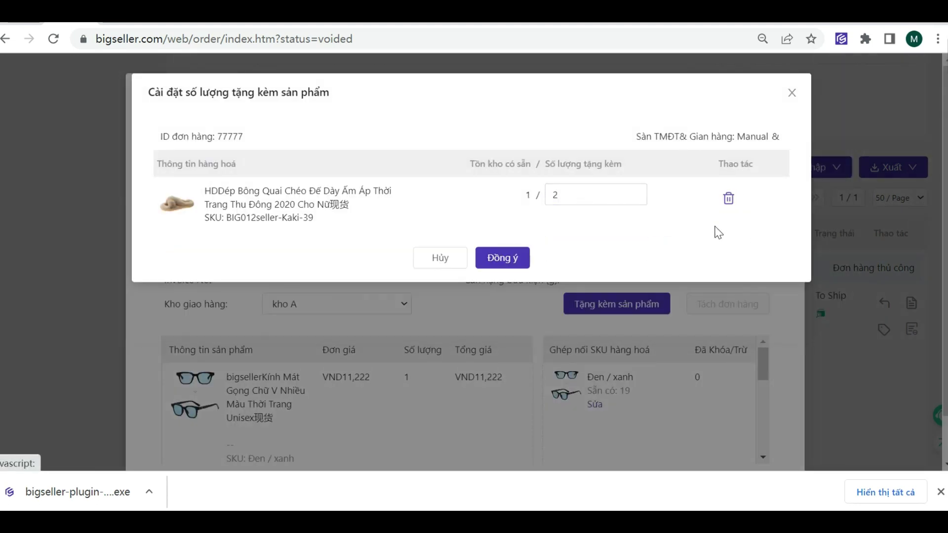
left_click(517, 257)
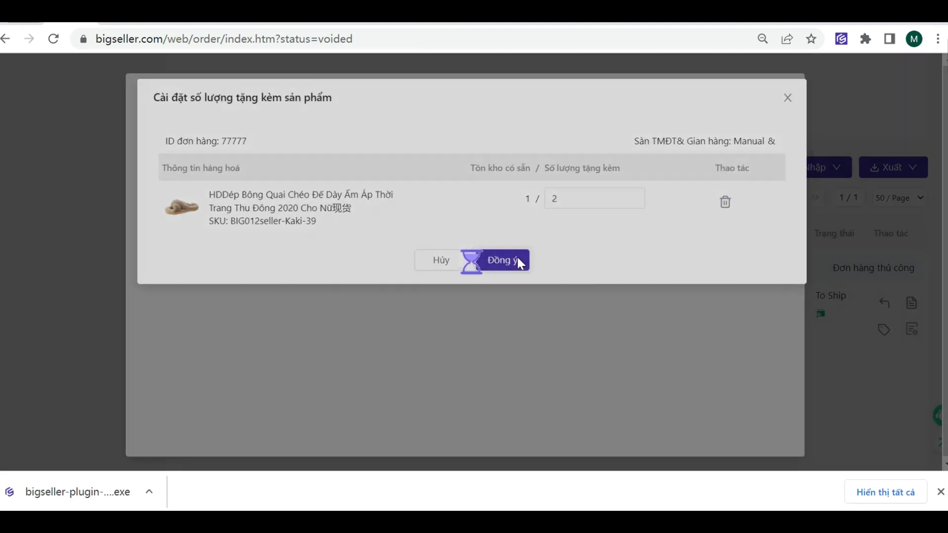
scroll(220, 351, "down", 1)
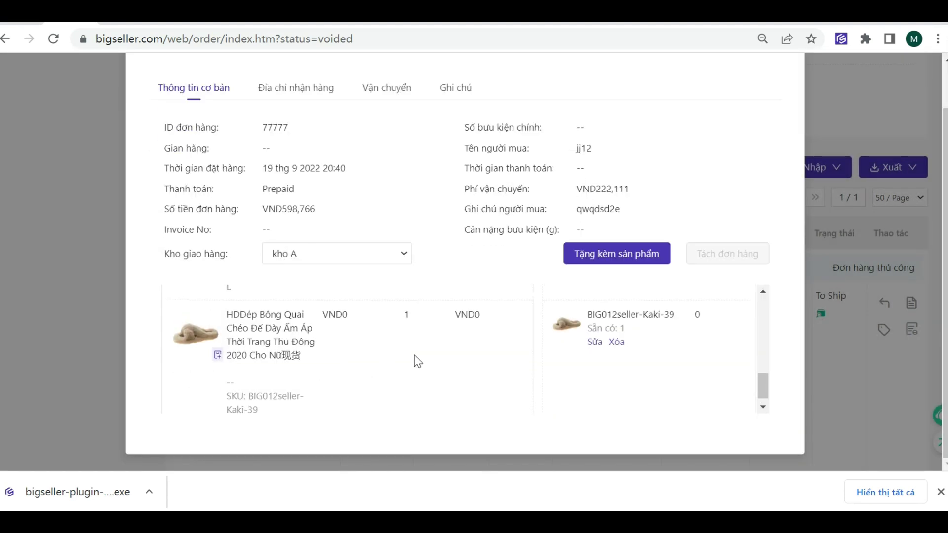
scroll(413, 355, "up", 2)
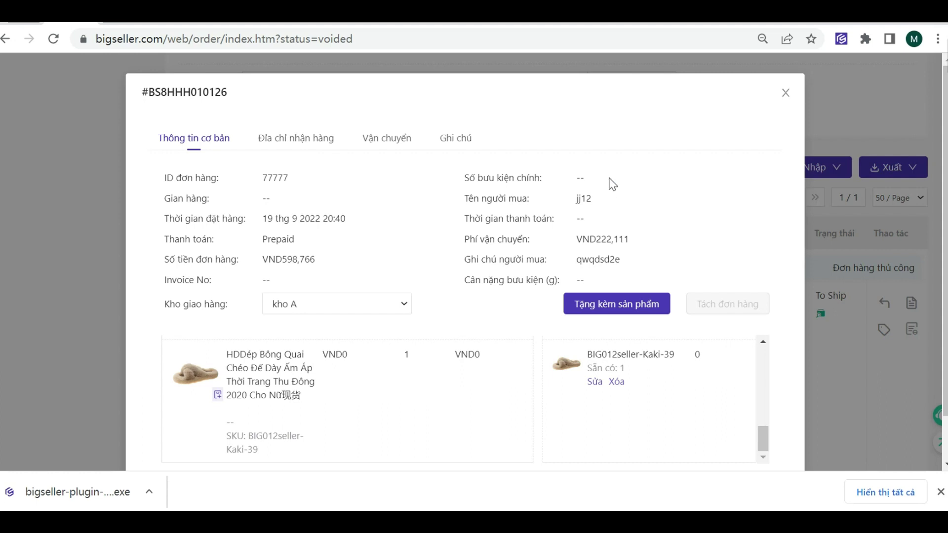
key("Escape")
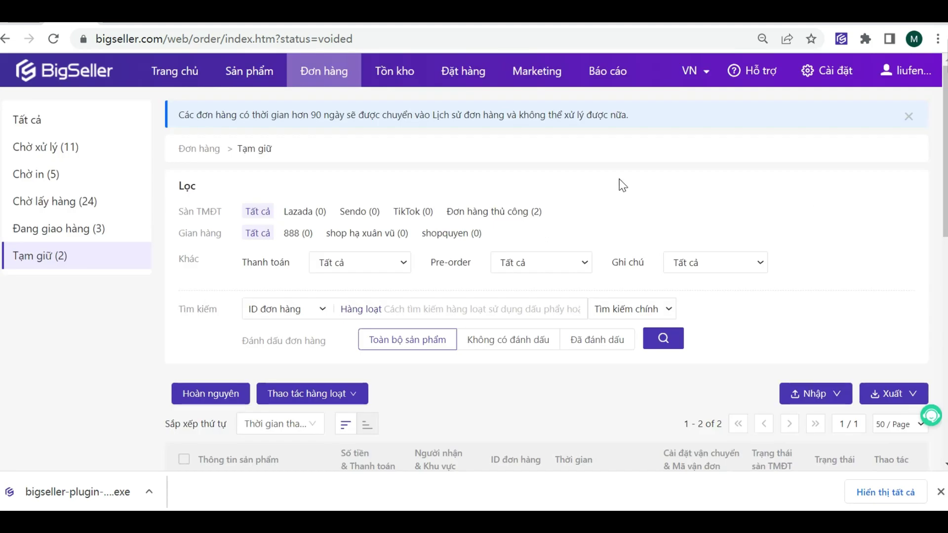
Step: Visit the Theo dõi vận chuyển tracking page, then open Quản lý trả hàng
mouse_move(322, 73)
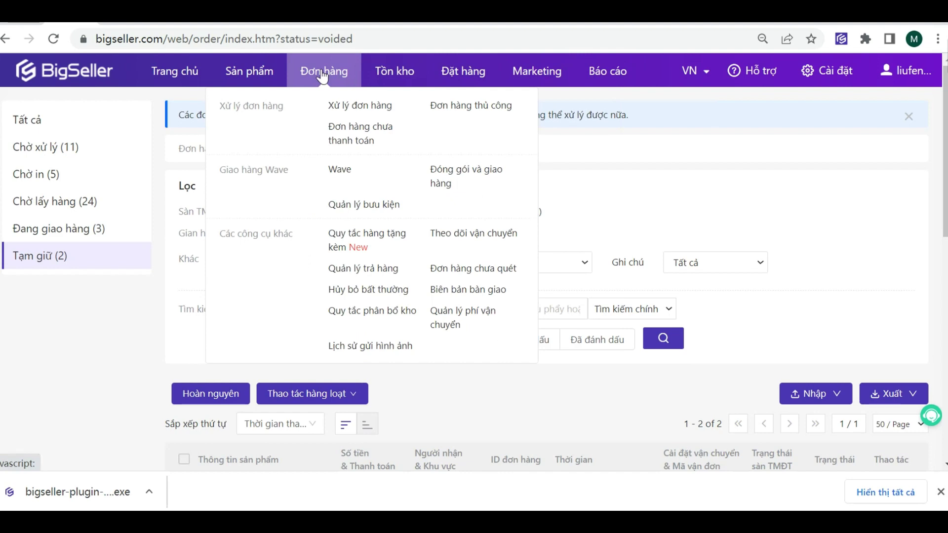
left_click(447, 232)
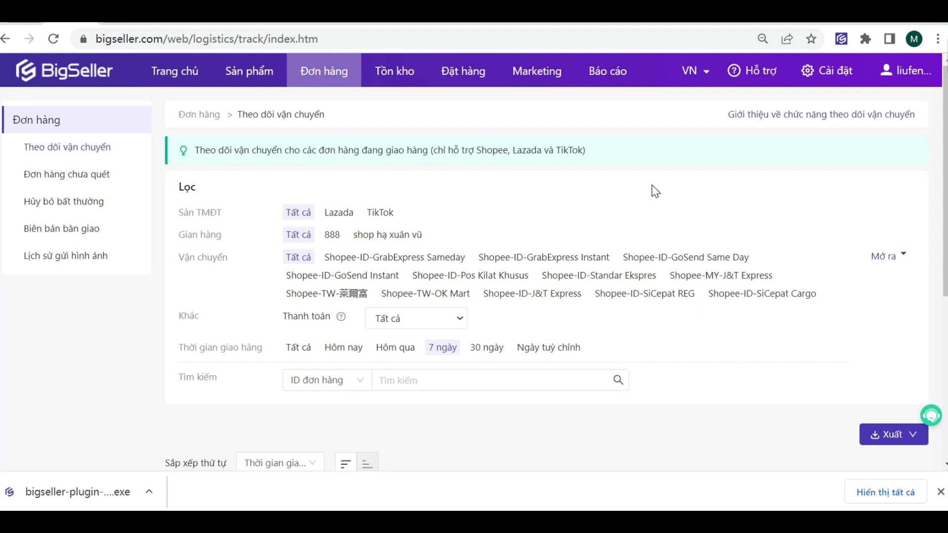
mouse_move(349, 73)
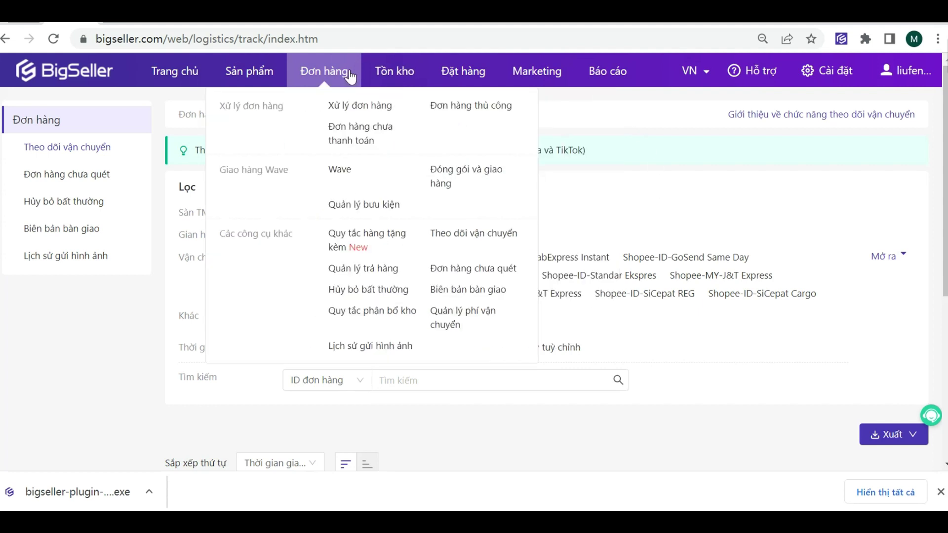
left_click(364, 269)
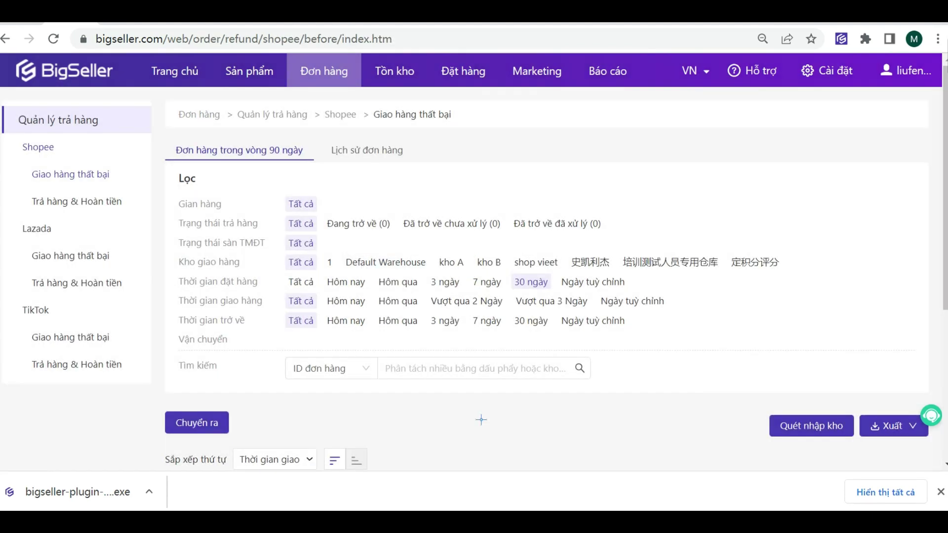